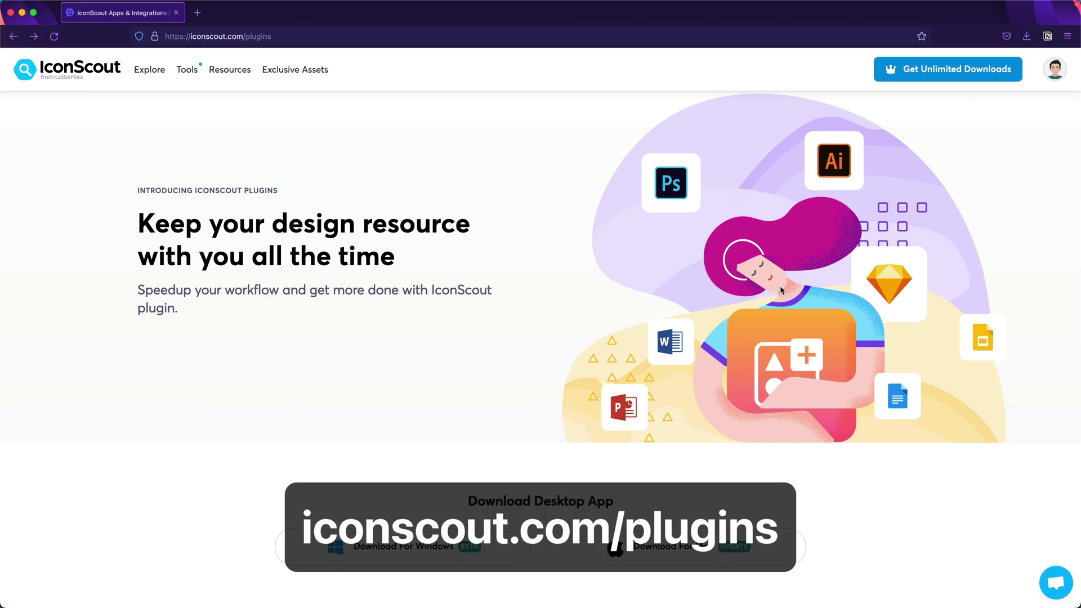
Scroll the iconscout.com/plugins page down to the 'Download IconScout Plugin for' app list.
scroll(768, 303, "down", 5)
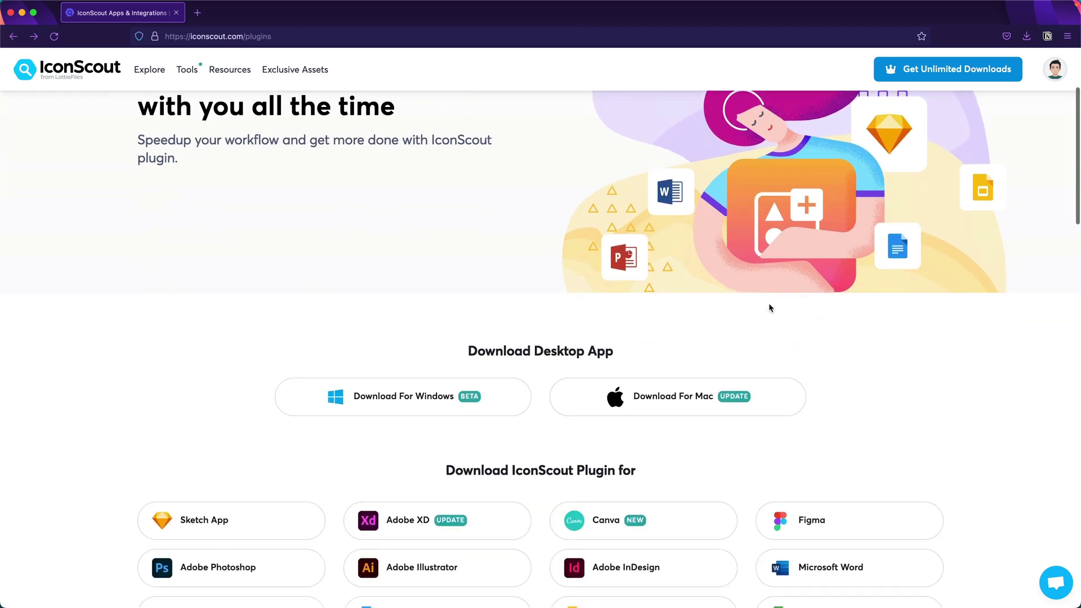
scroll(867, 311, "down", 2)
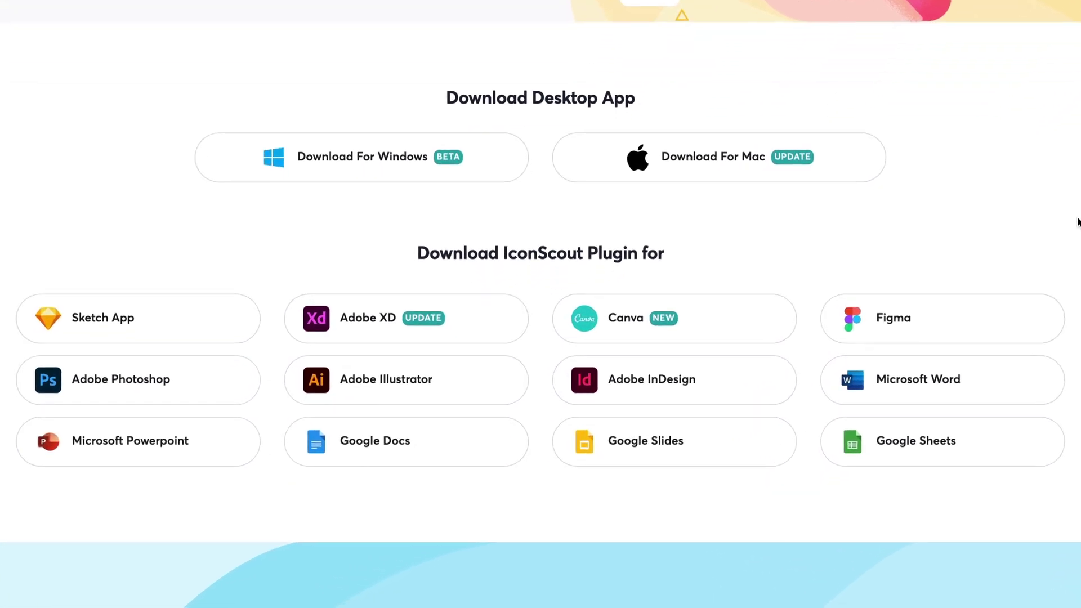
scroll(1077, 221, "down", 1)
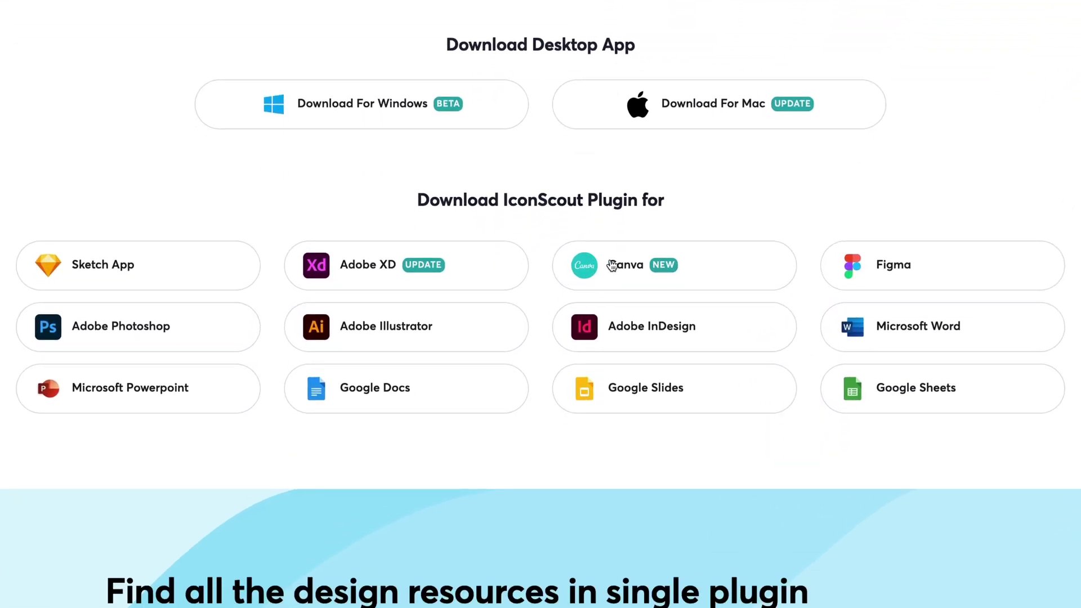
scroll(1043, 279, "down", 1)
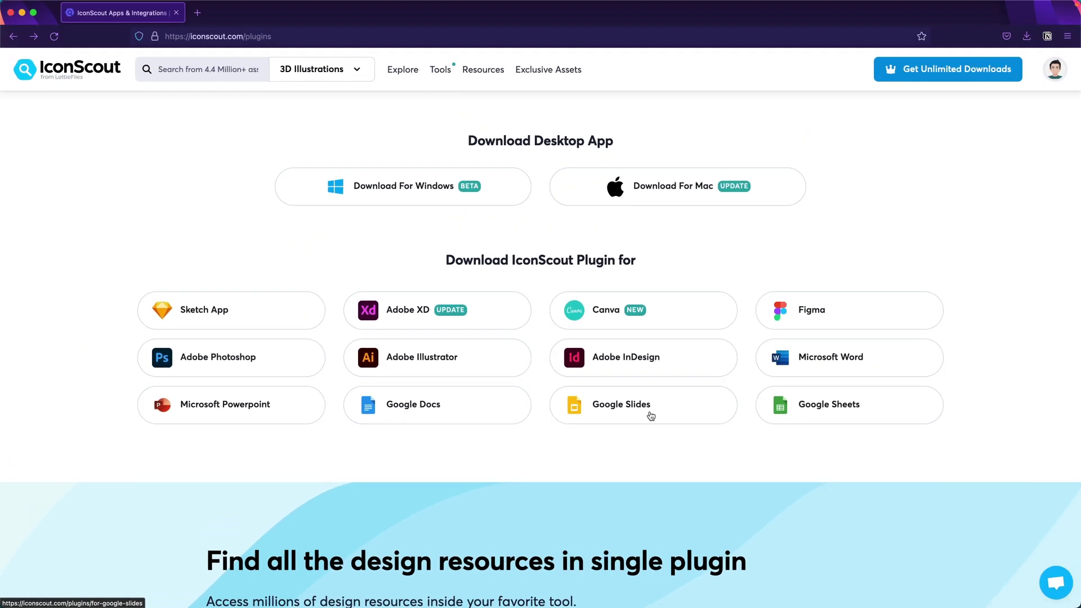
Download the free IconScout Sketch plugin as icondrop.sketchplugin.zip from the Sketch App page.
left_click(215, 311)
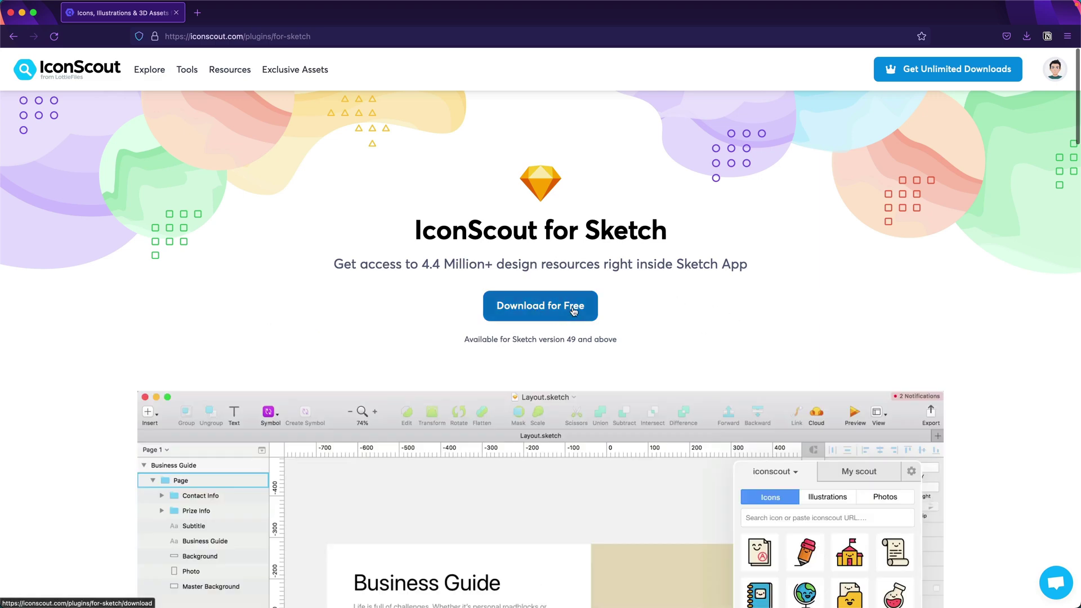
left_click(540, 307)
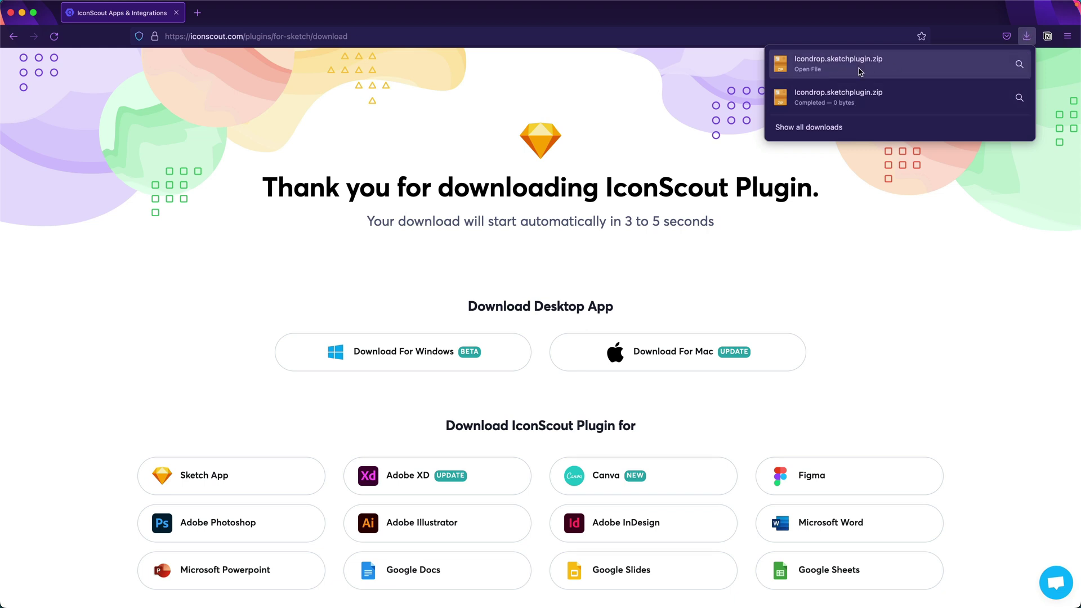
Extract icondrop.sketchplugin.zip in Finder and install Icondrop.sketchplugin into Sketch.
left_click(859, 72)
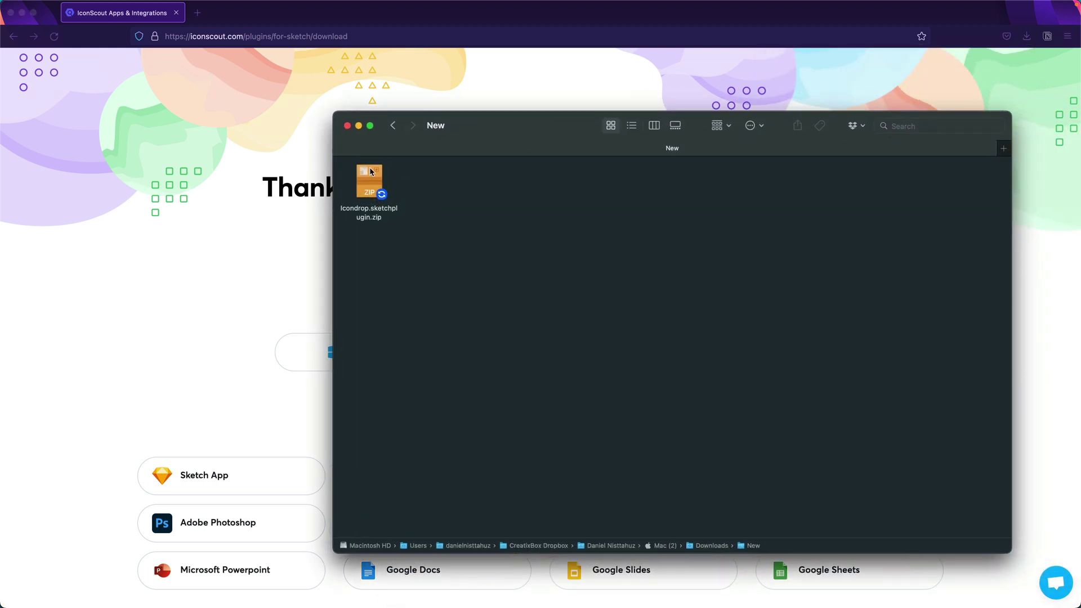
double_click(369, 184)
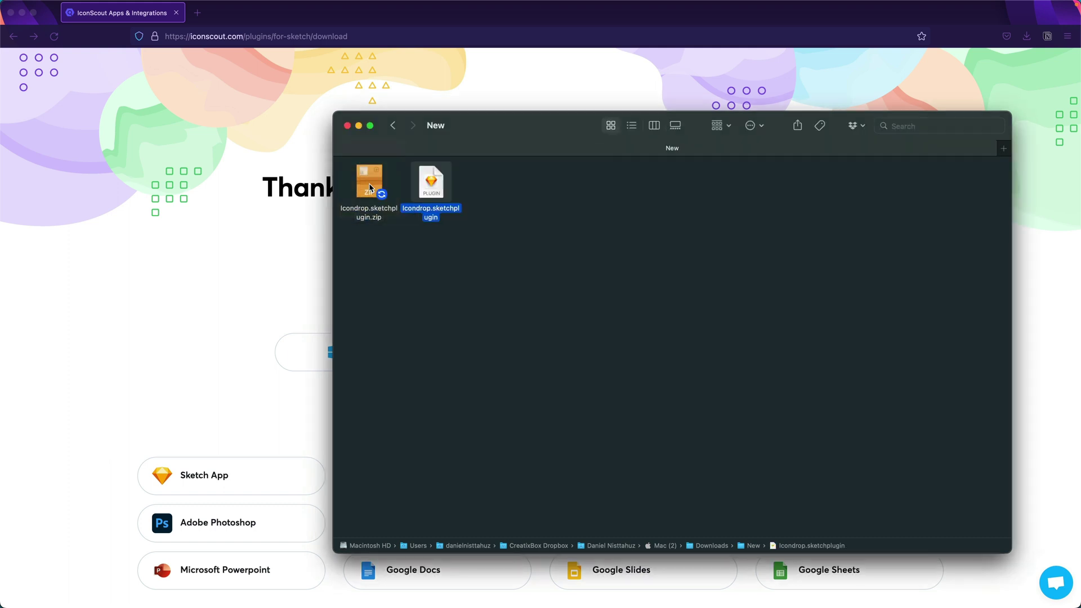
left_click(530, 252)
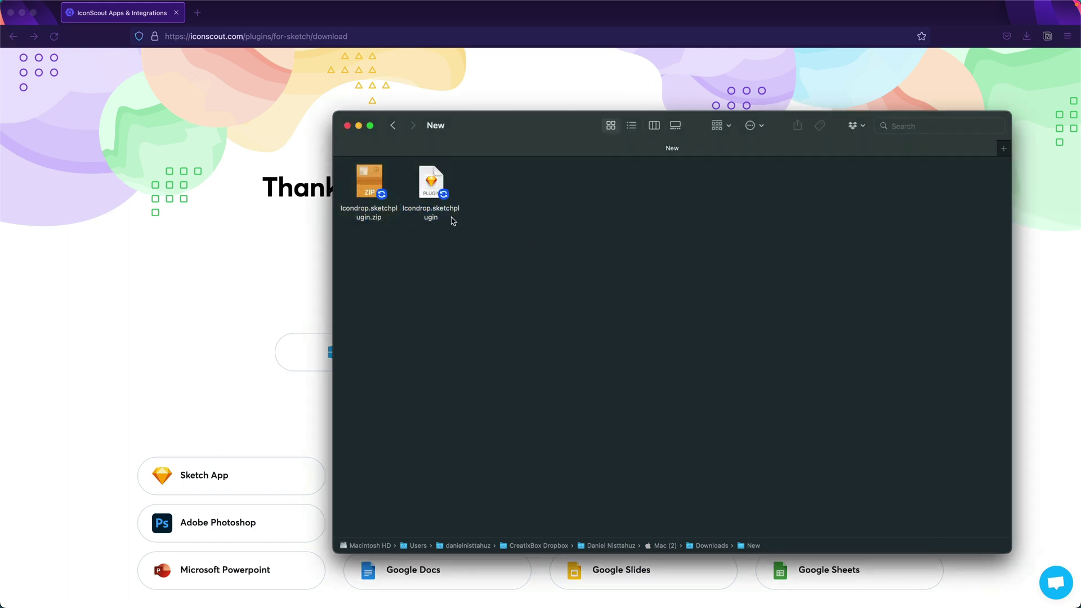
left_click(431, 189)
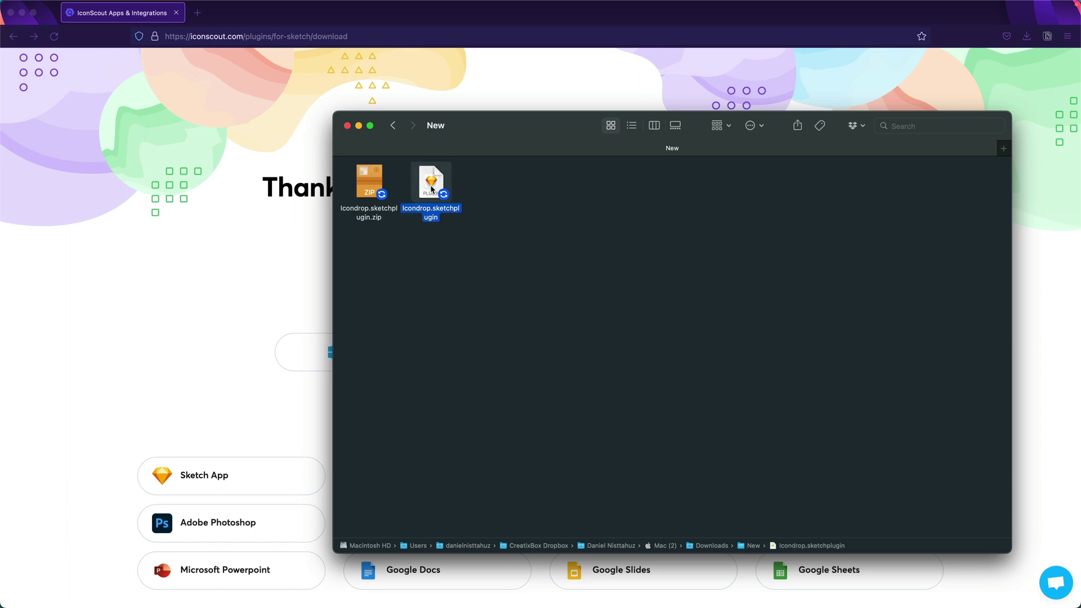
double_click(432, 186)
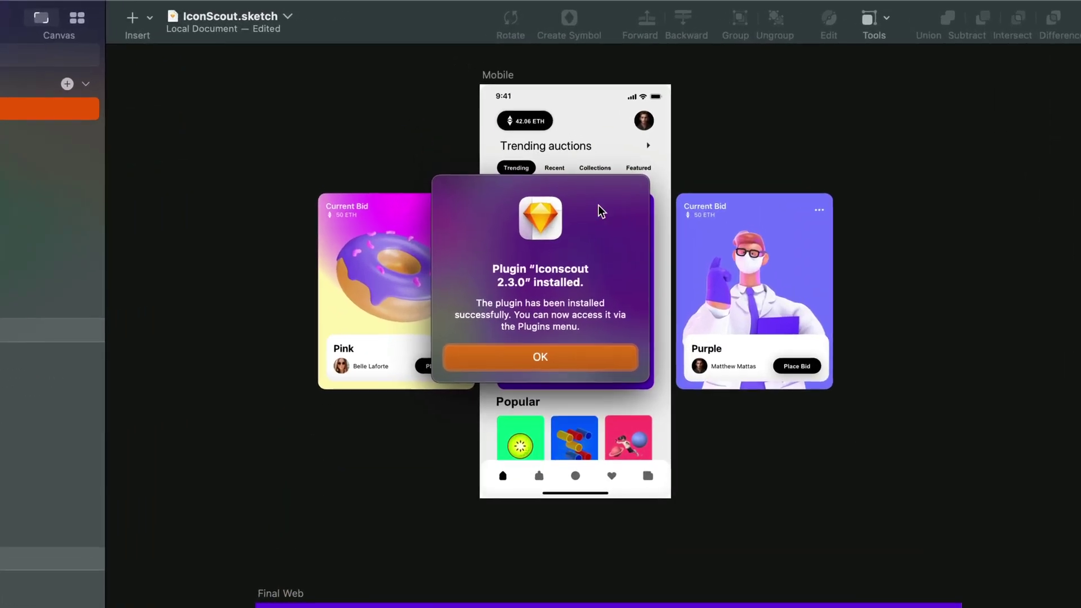
Dismiss the installed notice, launch Plugins > Iconscout, and reposition its sign-in window.
left_click(546, 358)
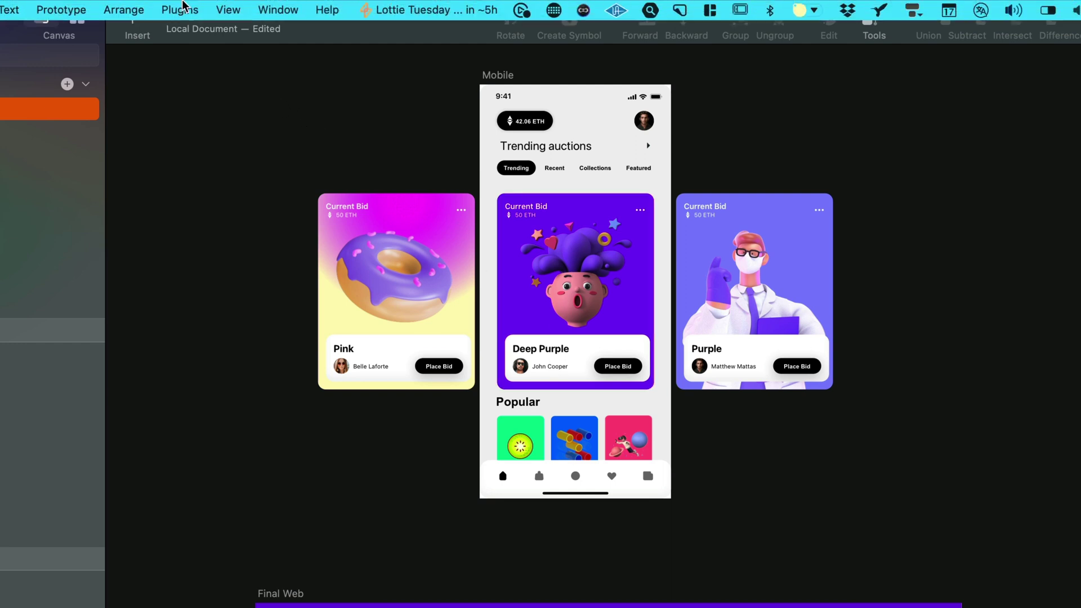
left_click(180, 10)
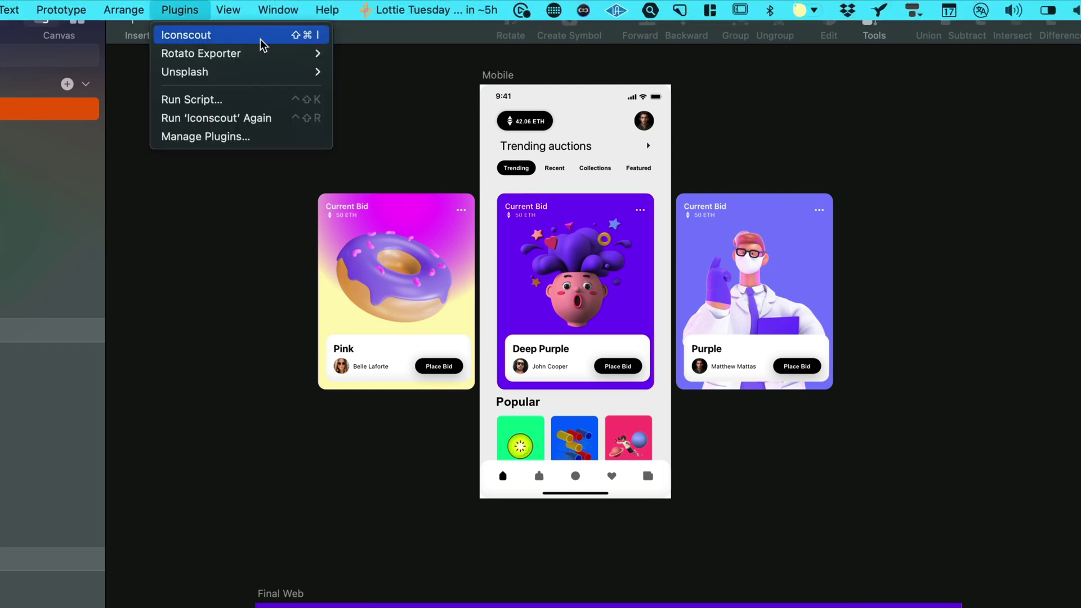
left_click(191, 36)
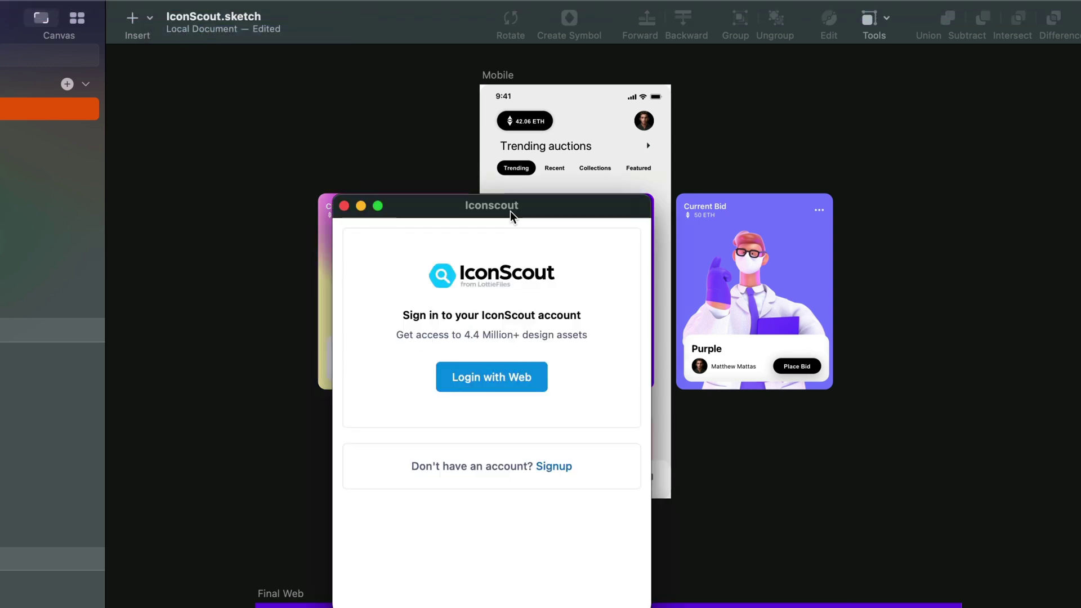
left_click_drag(509, 208, 538, 206)
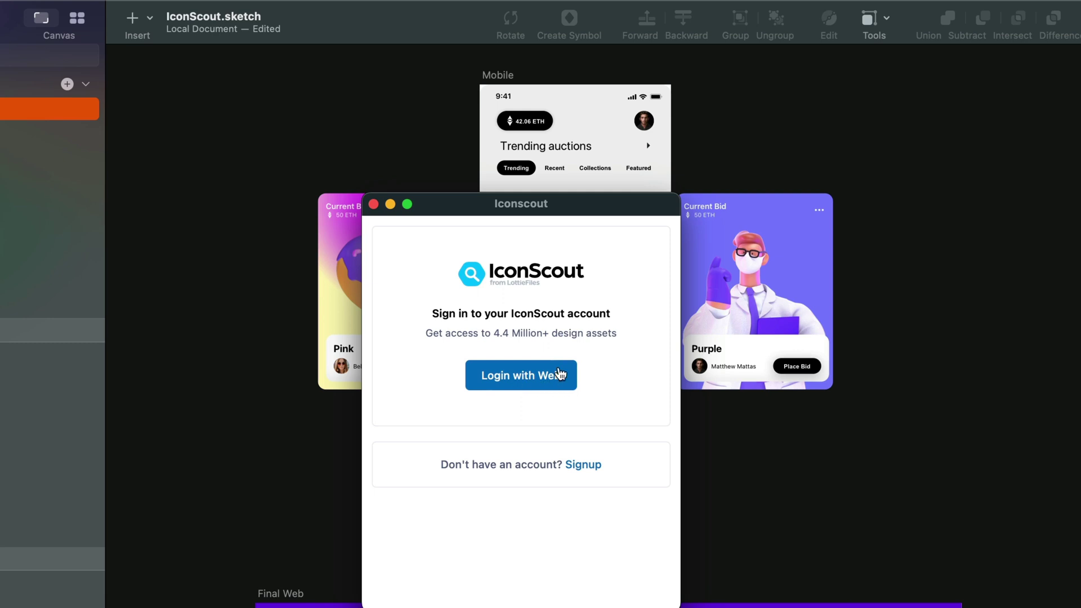
mouse_move(522, 197)
left_mouse_down()
mouse_move(511, 200)
mouse_move(526, 182)
left_mouse_up()
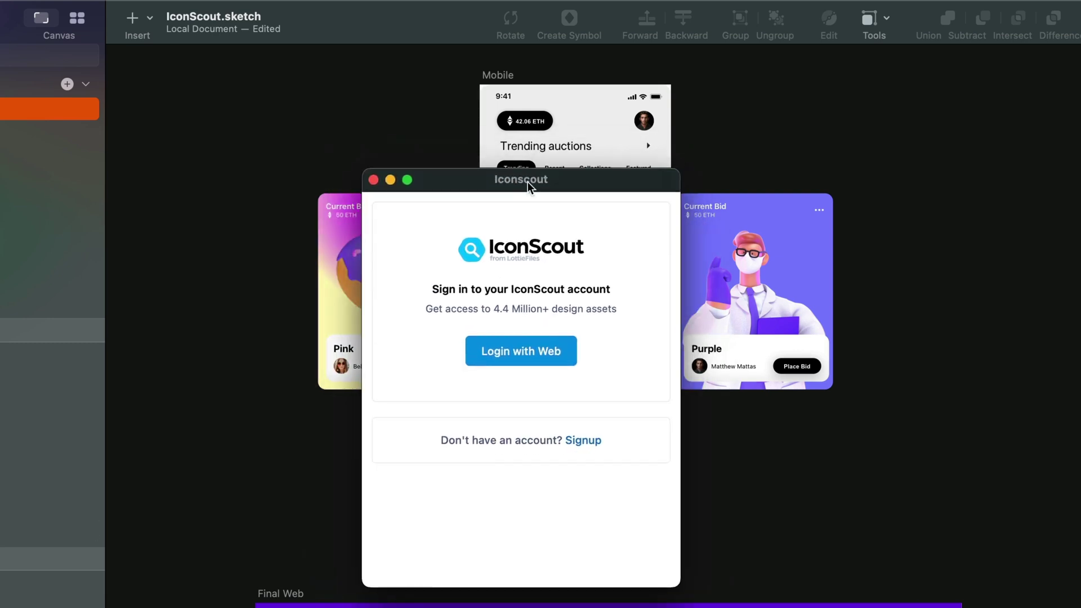
Log in with web and grant the Sketch plugin access to the IconScout account.
left_click(518, 359)
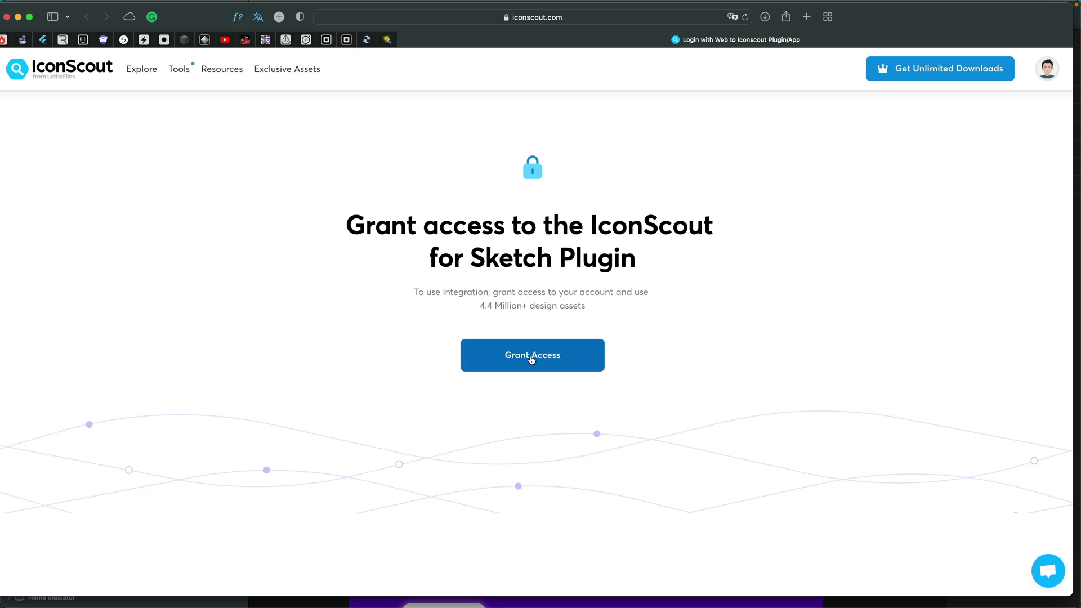
left_click(531, 357)
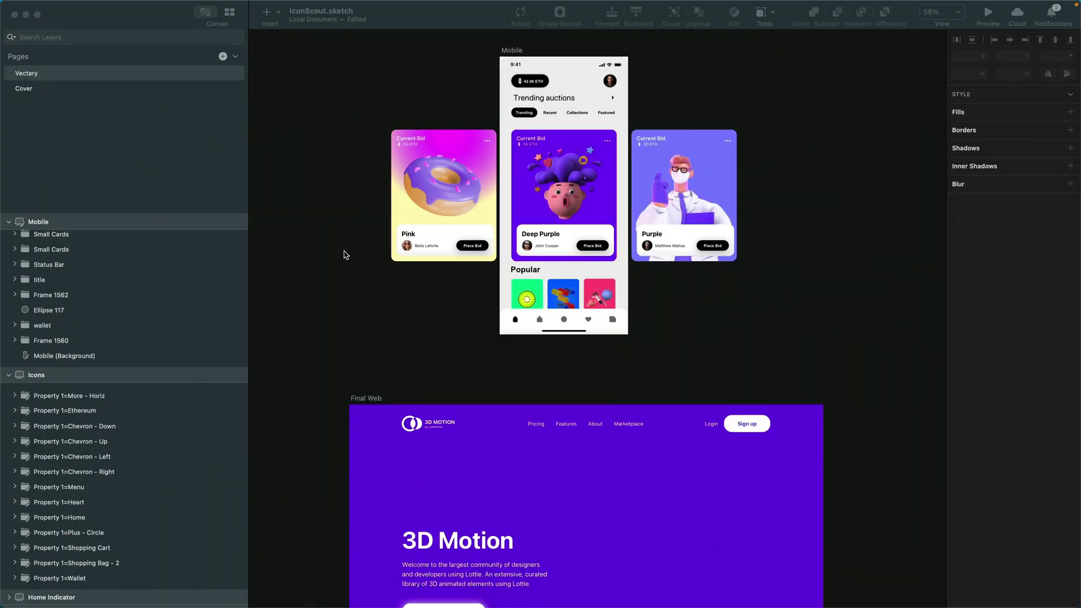
Reopen the Iconscout plugin with Shift+Cmd+I, skip onboarding, and log in with web.
key("shift+super+i")
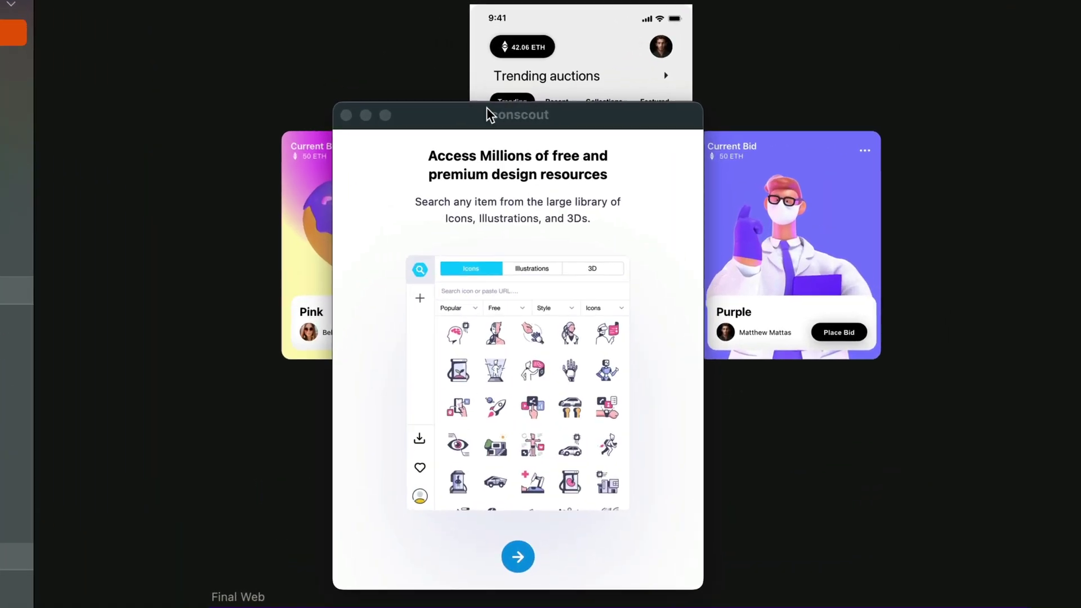
left_click_drag(486, 107, 524, 57)
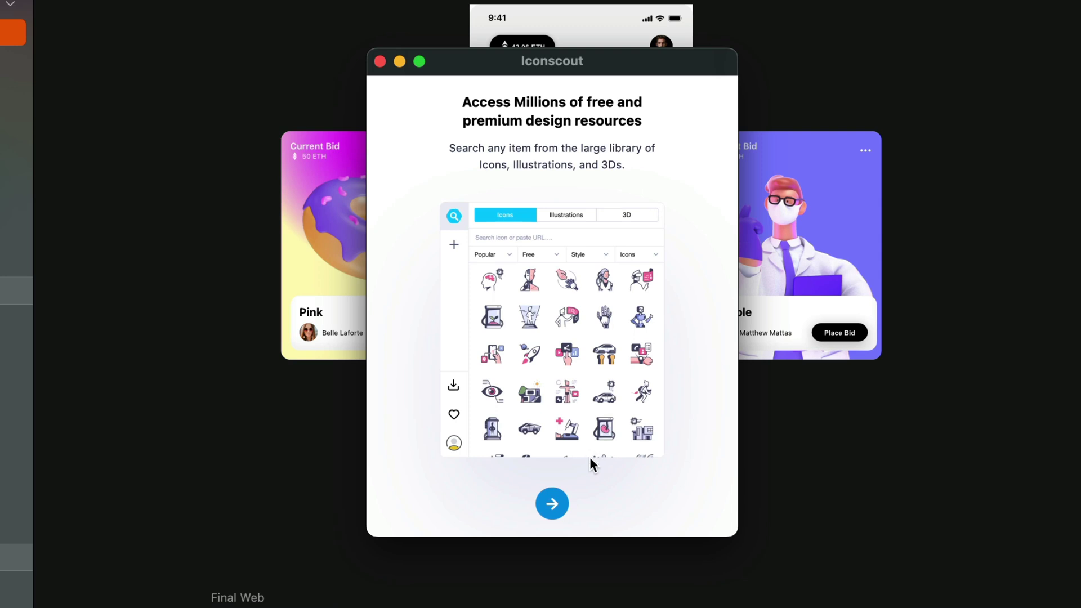
left_click(553, 510)
left_click(555, 512)
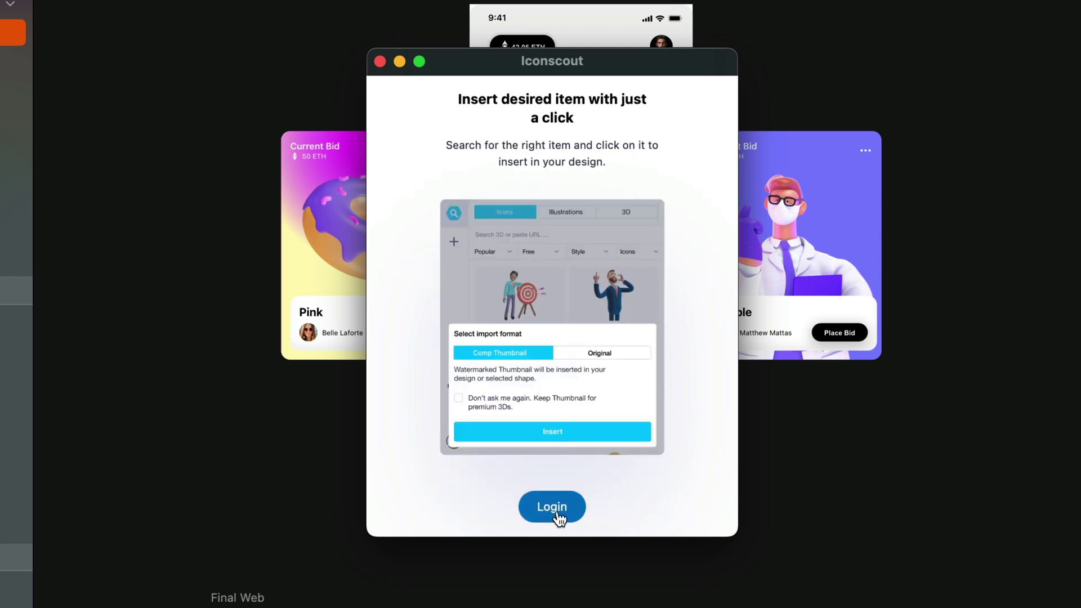
left_click(554, 509)
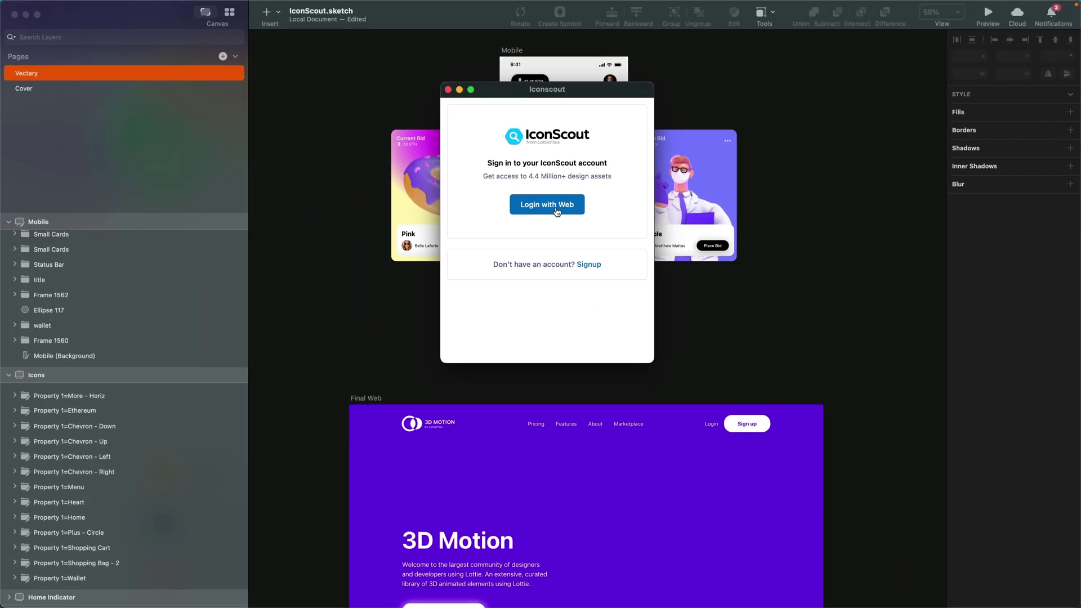
left_click(569, 273)
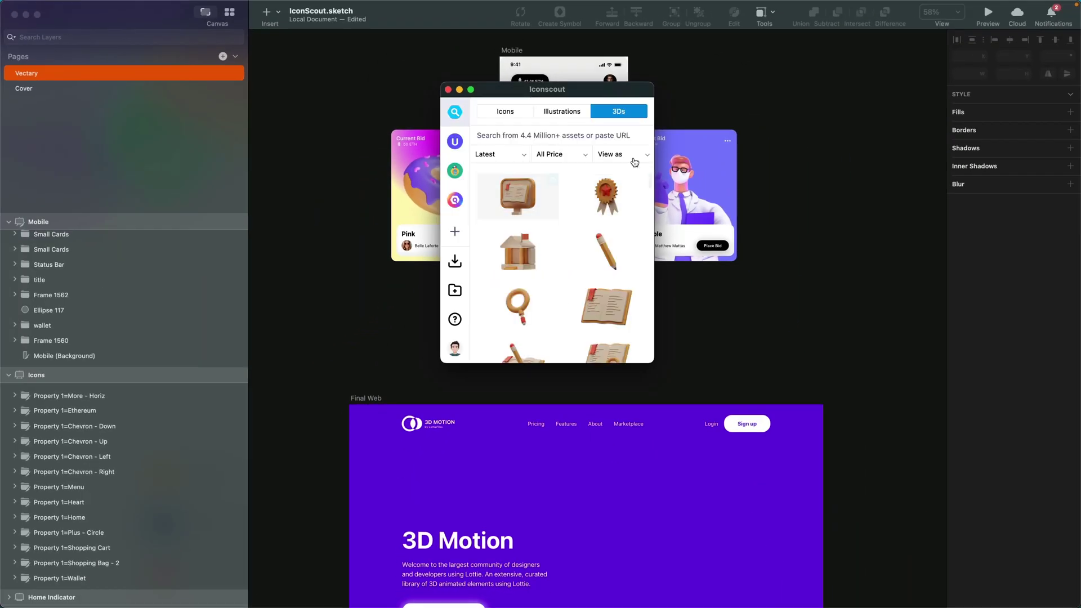
Browse the 3D assets, open the Unicons Font collection, then close the plugin window.
scroll(576, 276, "down", 3)
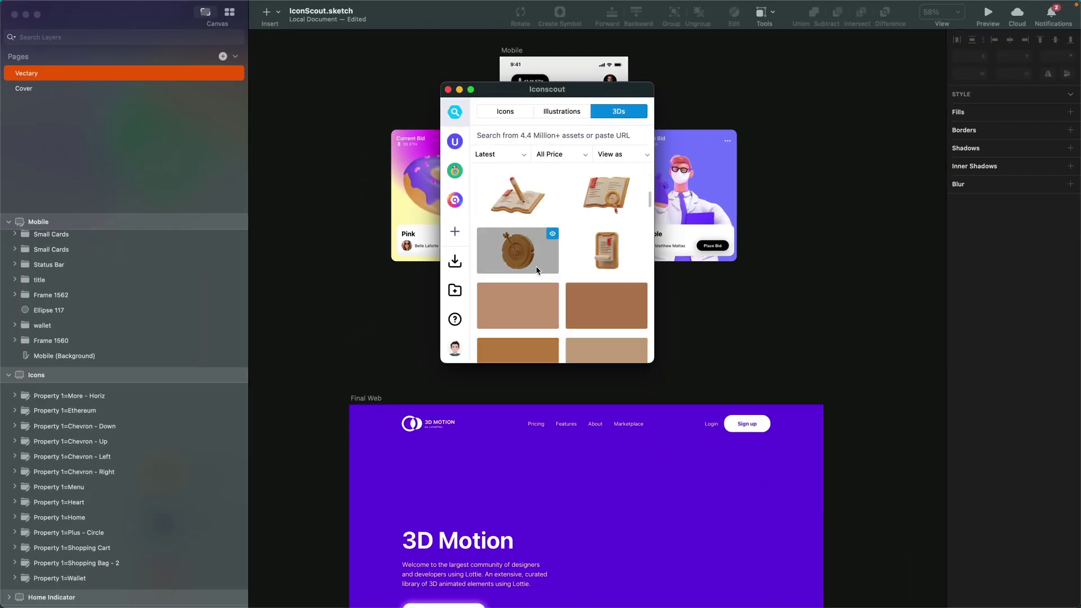
scroll(541, 271, "down", 2)
scroll(549, 269, "up", 5)
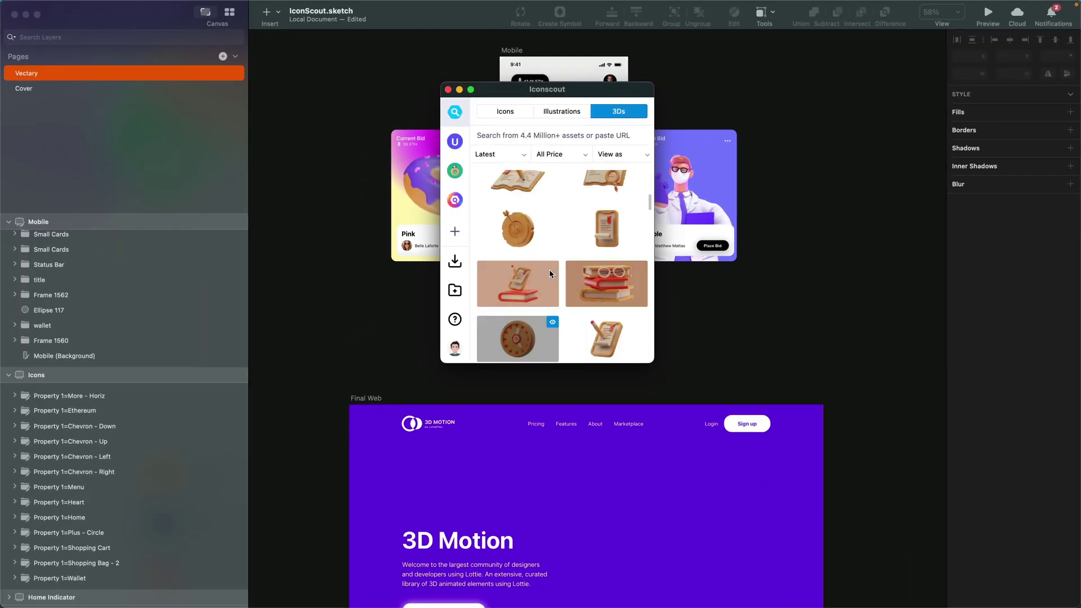
left_click(463, 140)
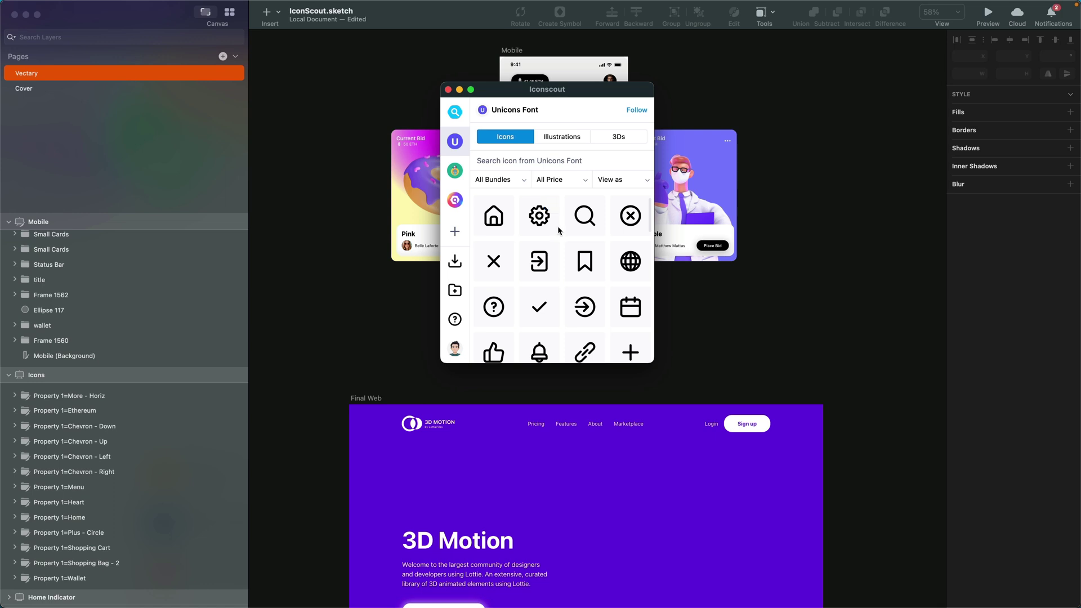
left_click_drag(534, 91, 585, 92)
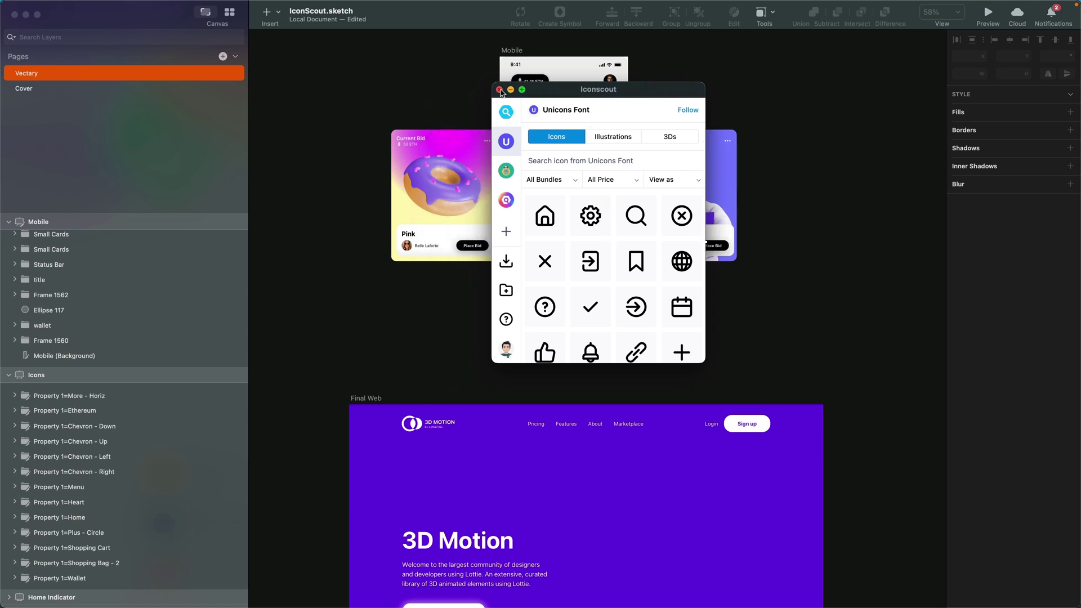
left_click(499, 90)
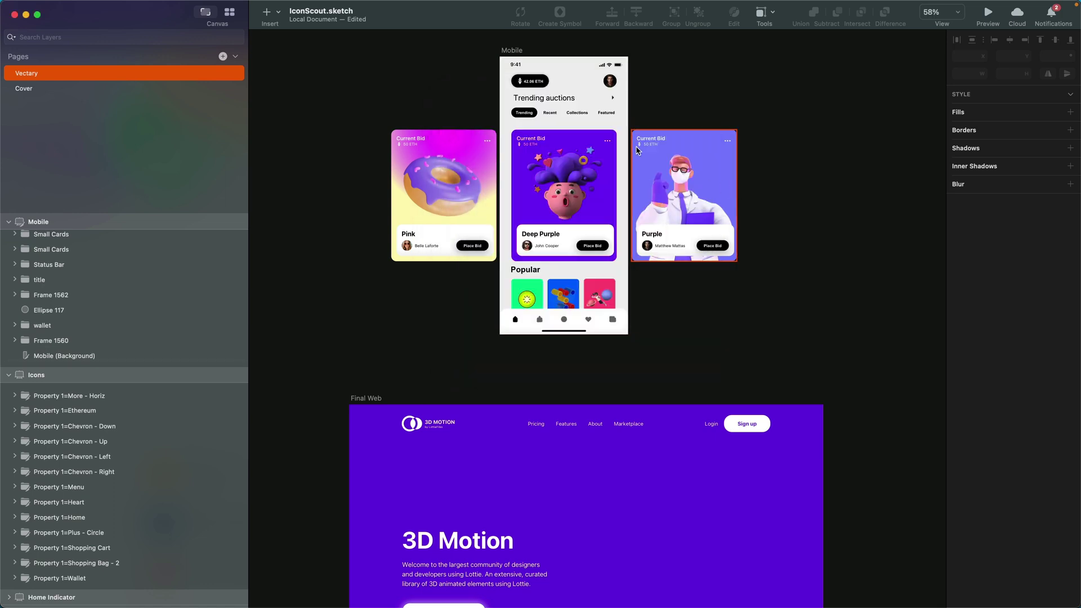
Switch to the IconScout document in Adobe XD and show its installed plugins list.
key("ctrl+Up")
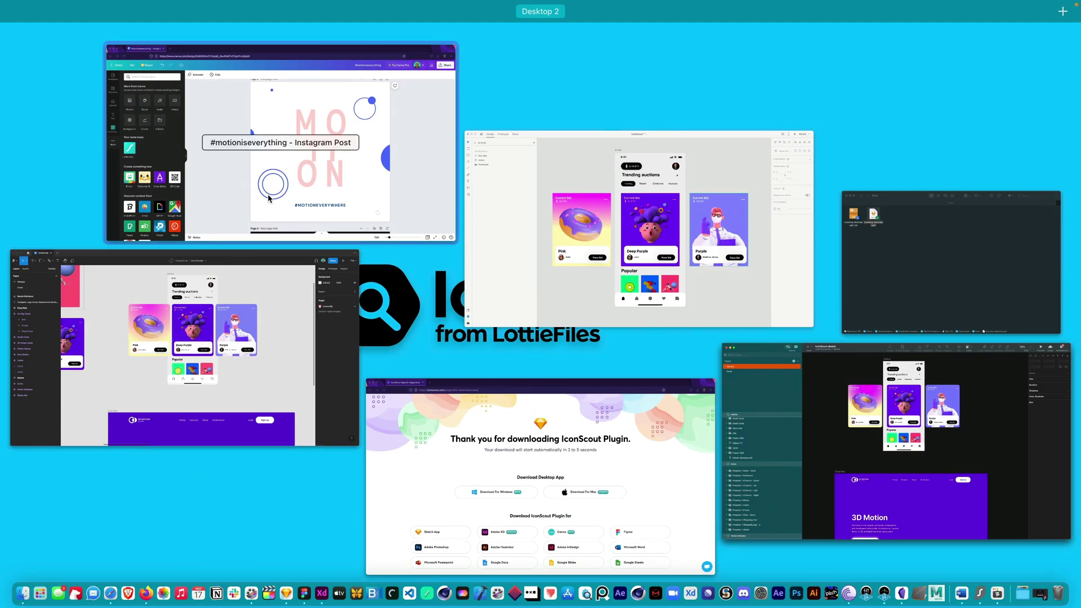
left_click(515, 287)
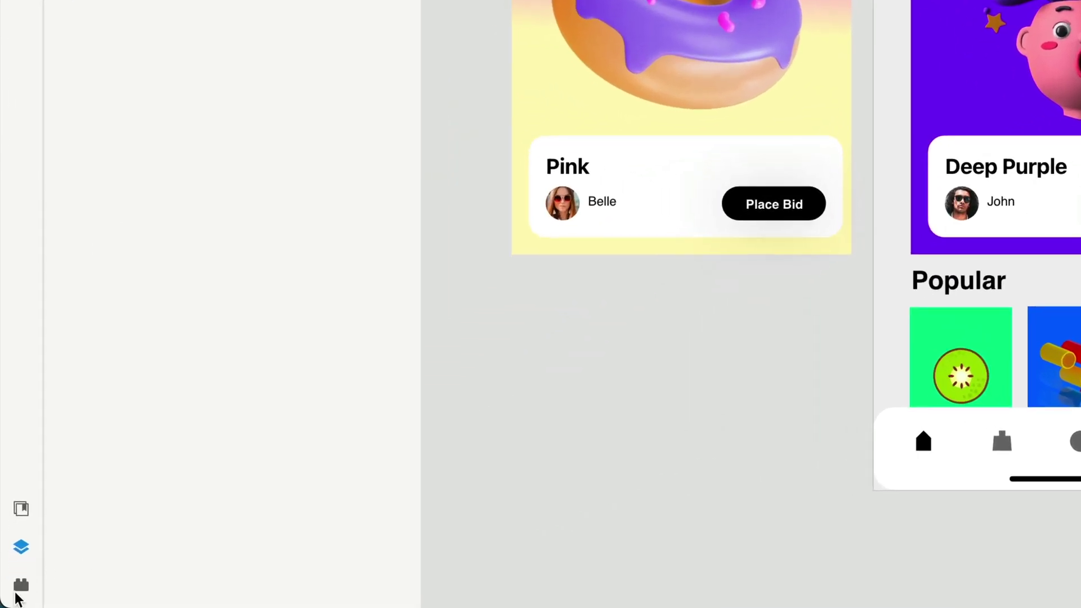
left_click(11, 597)
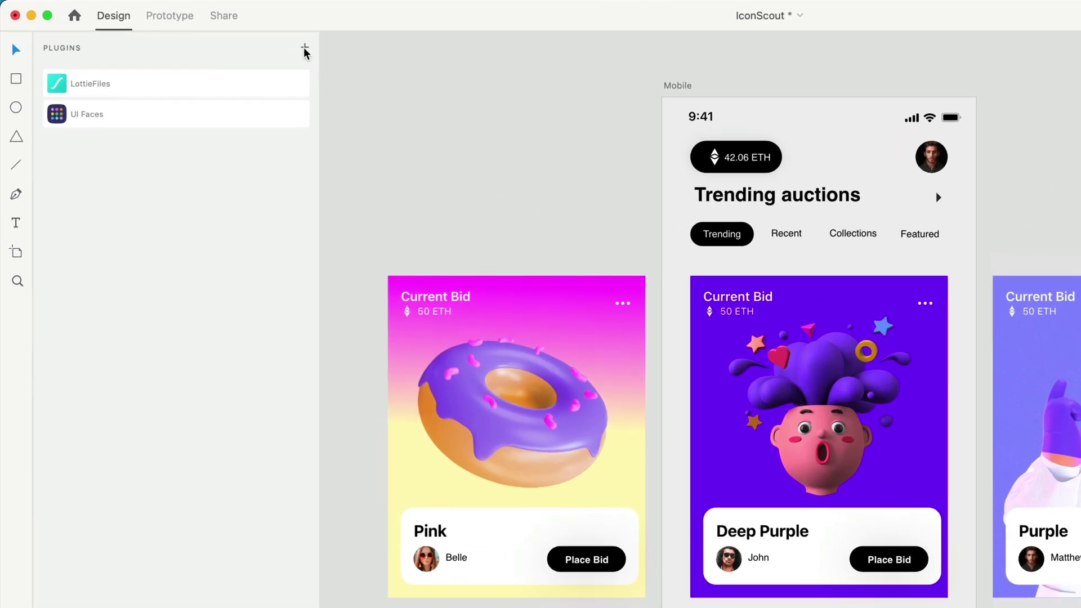
Open the Creative Cloud plugin marketplace, briefly toggling the Photoshop and InDesign filters on and off.
left_click(305, 49)
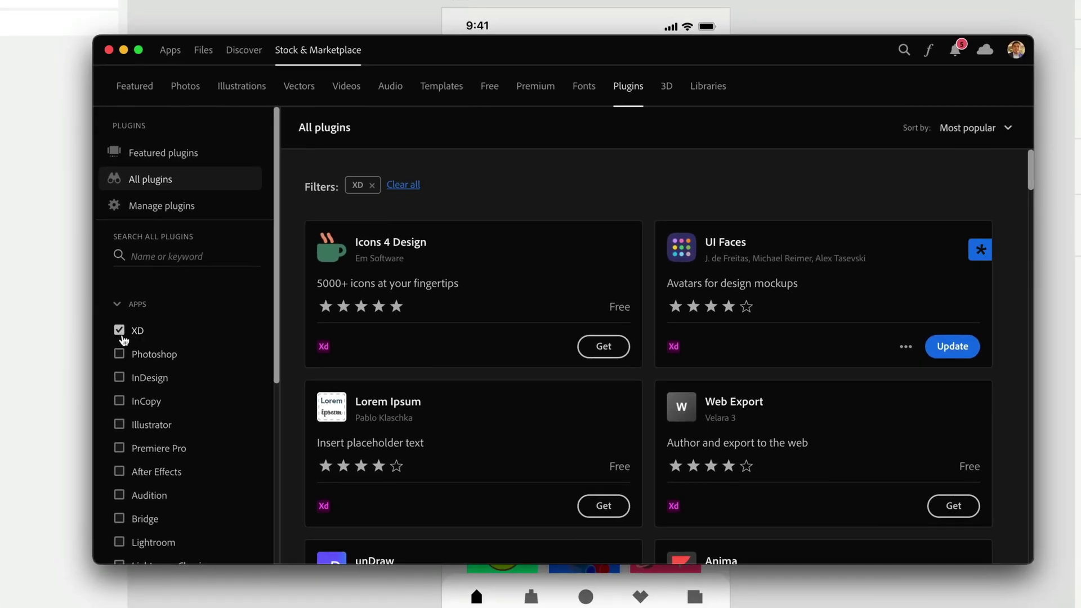
scroll(137, 398, "down", 1)
scroll(137, 398, "up", 1)
left_click(120, 358)
left_click(129, 381)
left_click(120, 376)
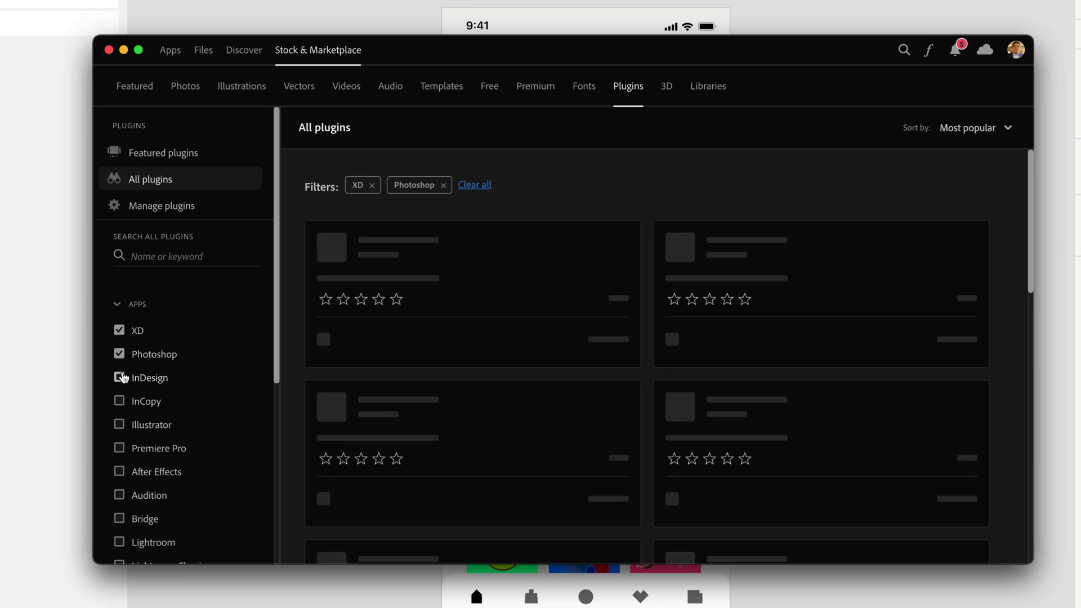
left_click(119, 353)
Search 'iconscout', install the IconScout plugin, and return to XD.
left_click(162, 253)
type("iconscout")
key("Return")
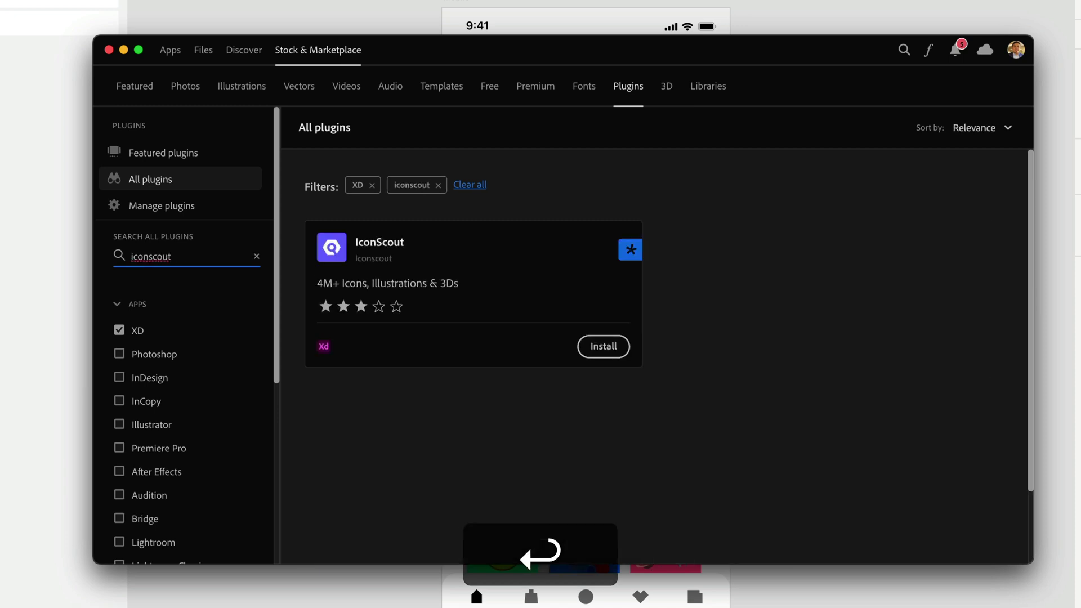
left_click(608, 351)
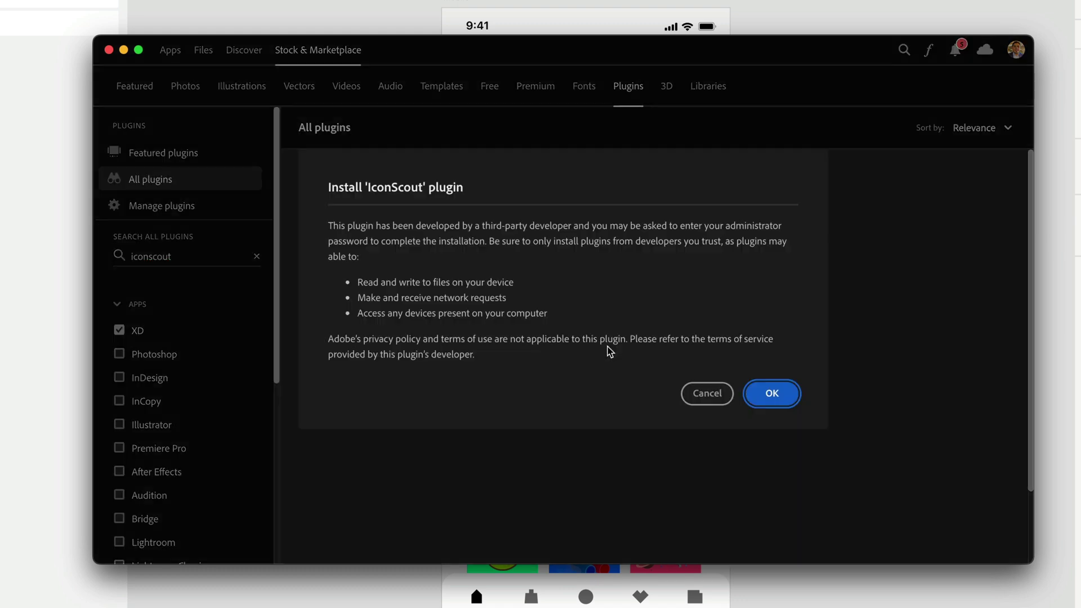
left_click(780, 396)
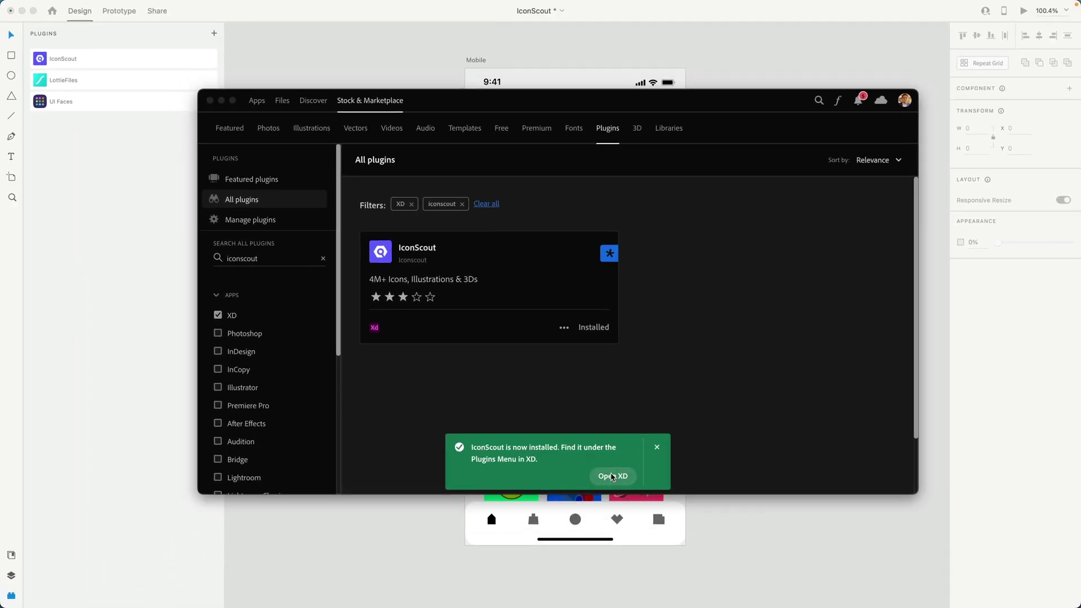
left_click(625, 514)
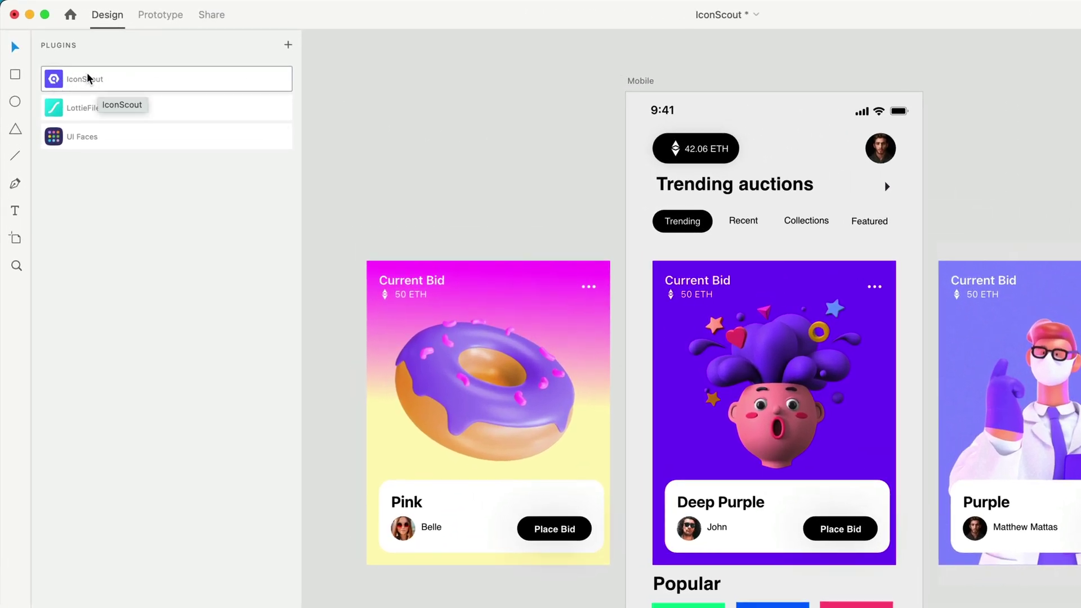
Launch IconScout from XD's Plugins panel, skip the intro tips, and choose Login with Web.
left_click(88, 82)
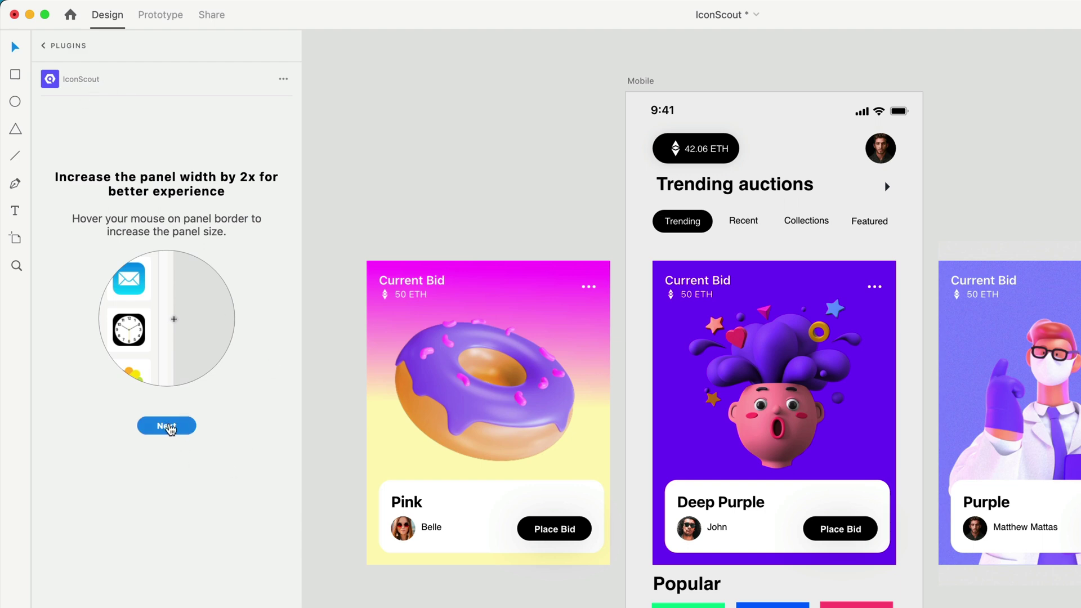
left_click(170, 428)
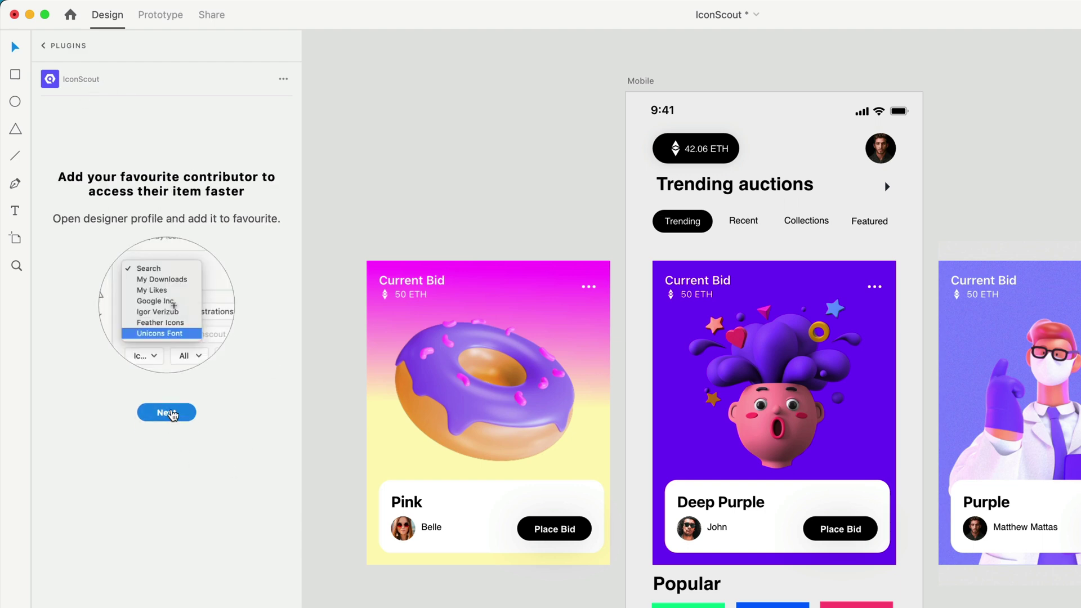
left_click(174, 427)
left_click(179, 425)
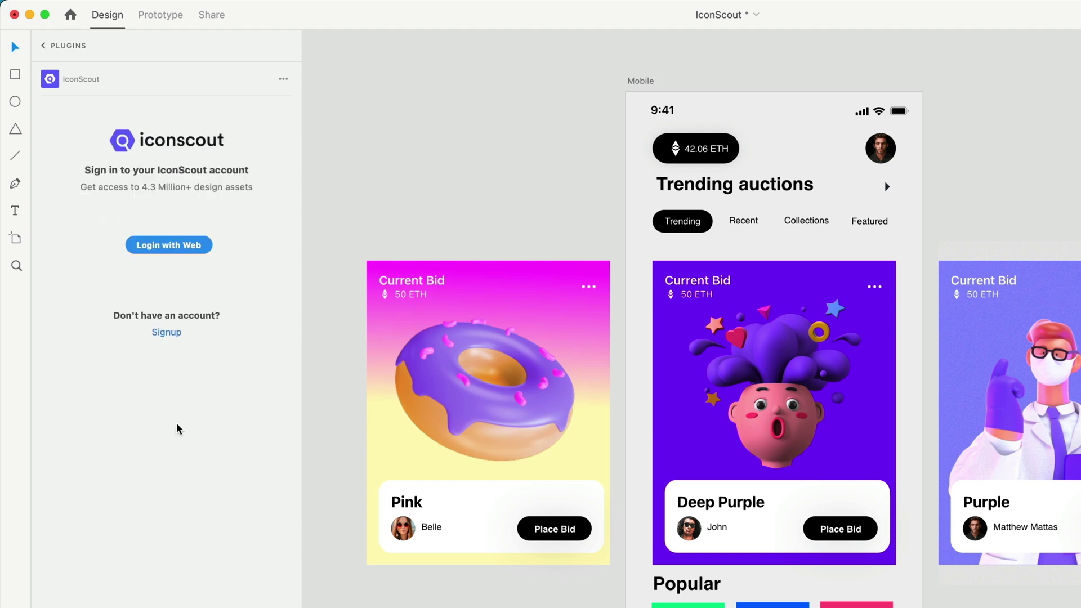
left_click(169, 246)
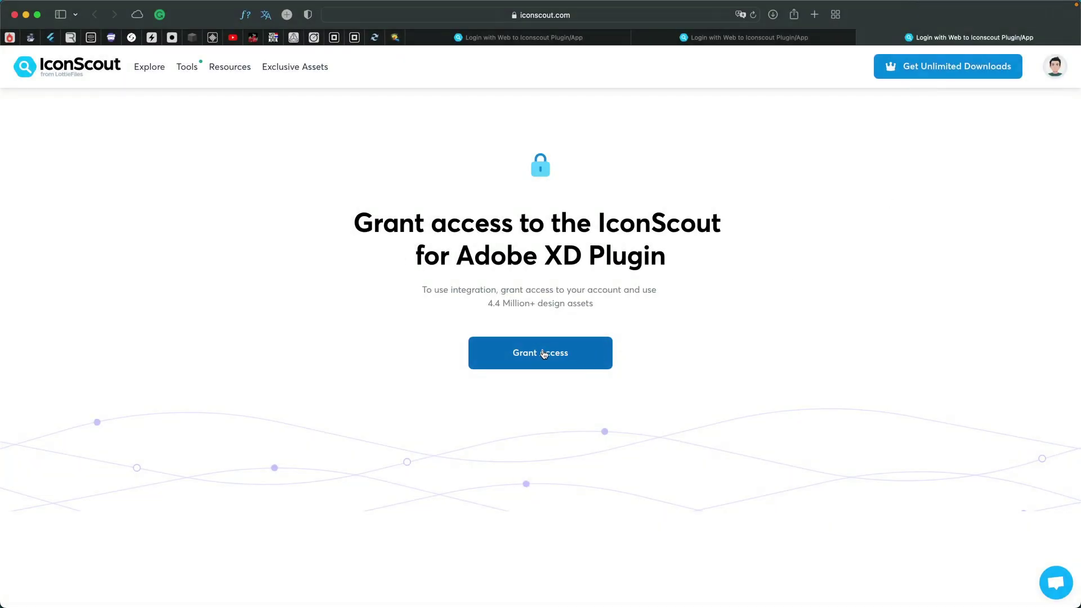
Grant the XD plugin access on the IconScout site, then switch back to Adobe XD.
left_click(542, 355)
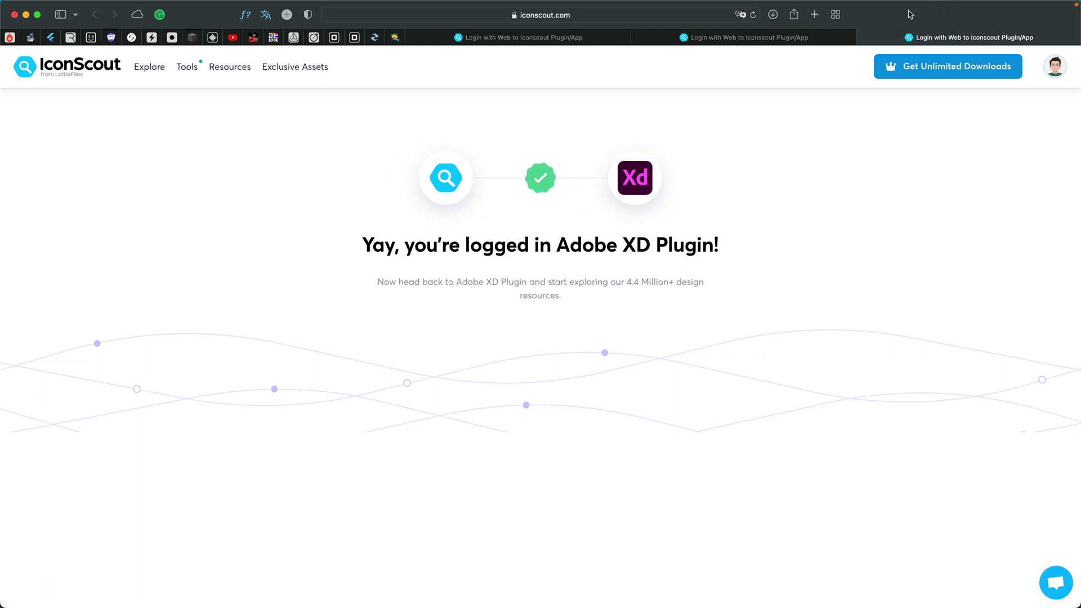
key("super+Tab")
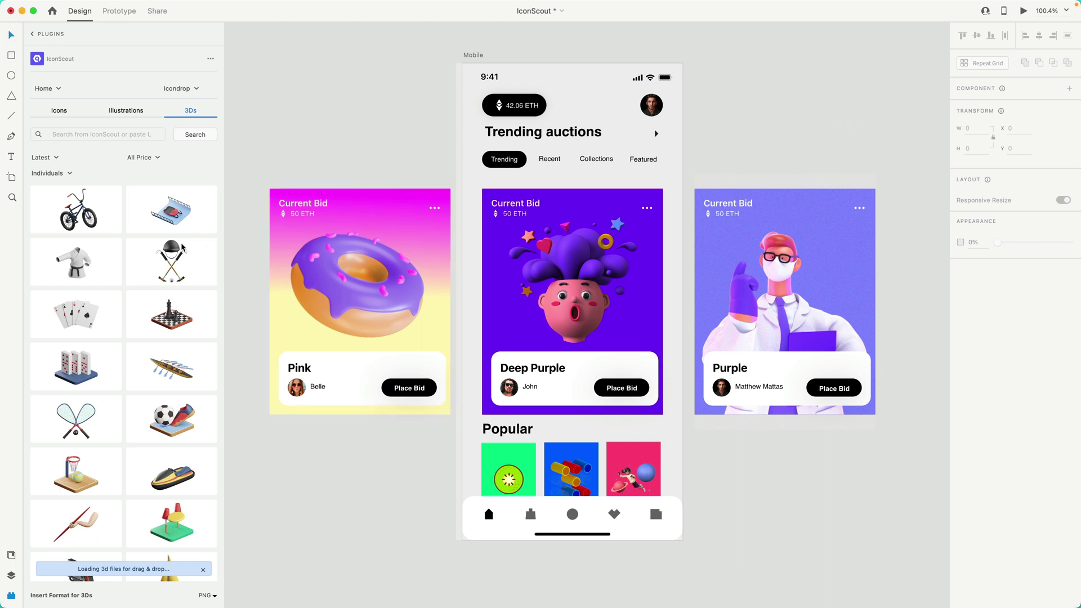
scroll(168, 252, "down", 5)
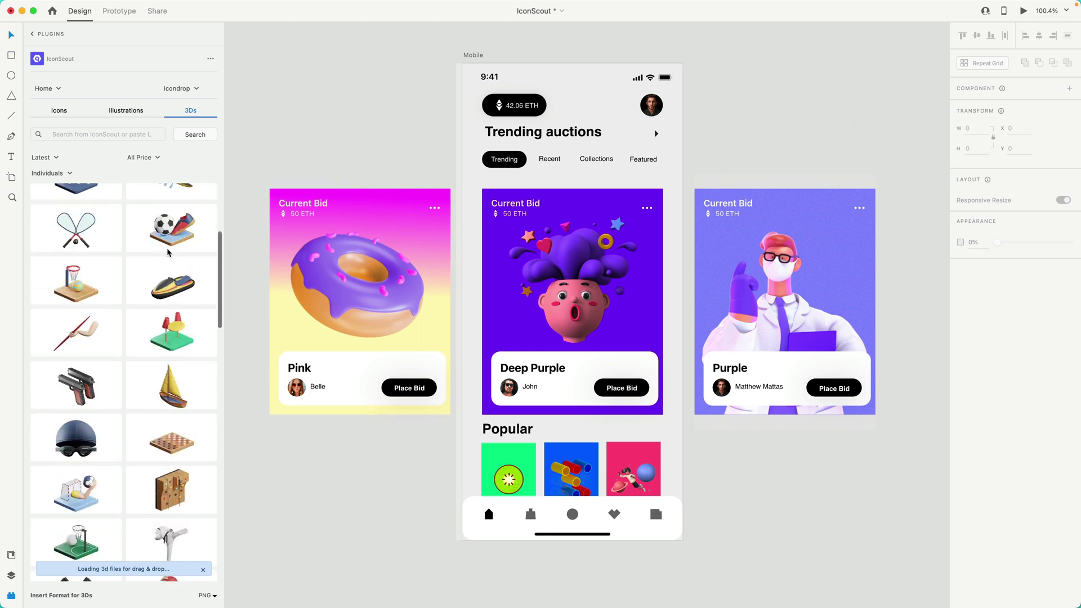
scroll(167, 252, "down", 2)
scroll(168, 252, "down", 4)
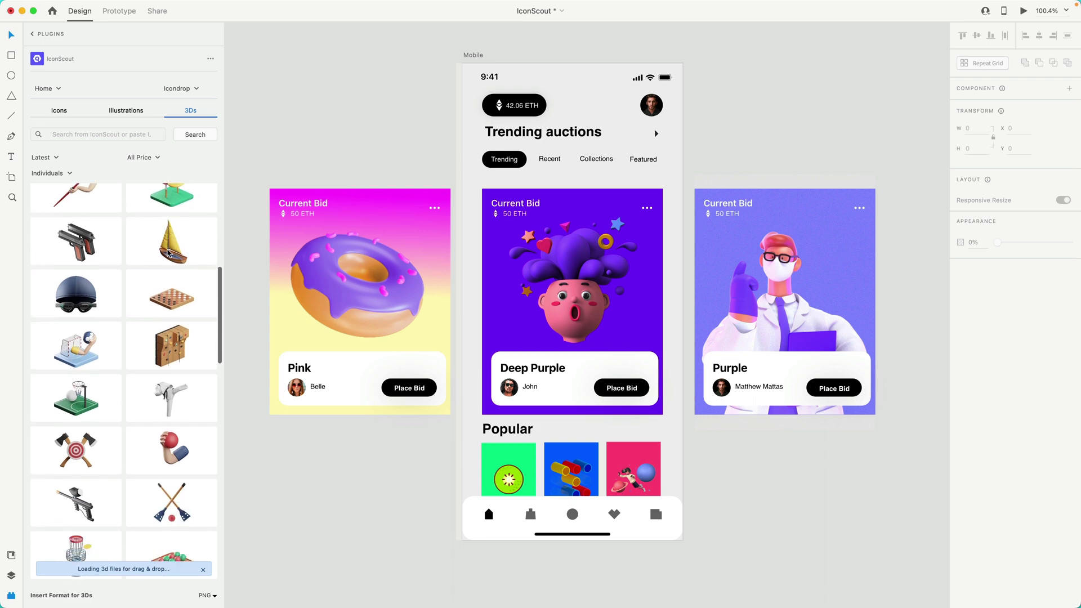
Drag the pool-balls 3D asset onto the canvas and shrink it to 260 px beside the Purple card.
scroll(168, 252, "down", 2)
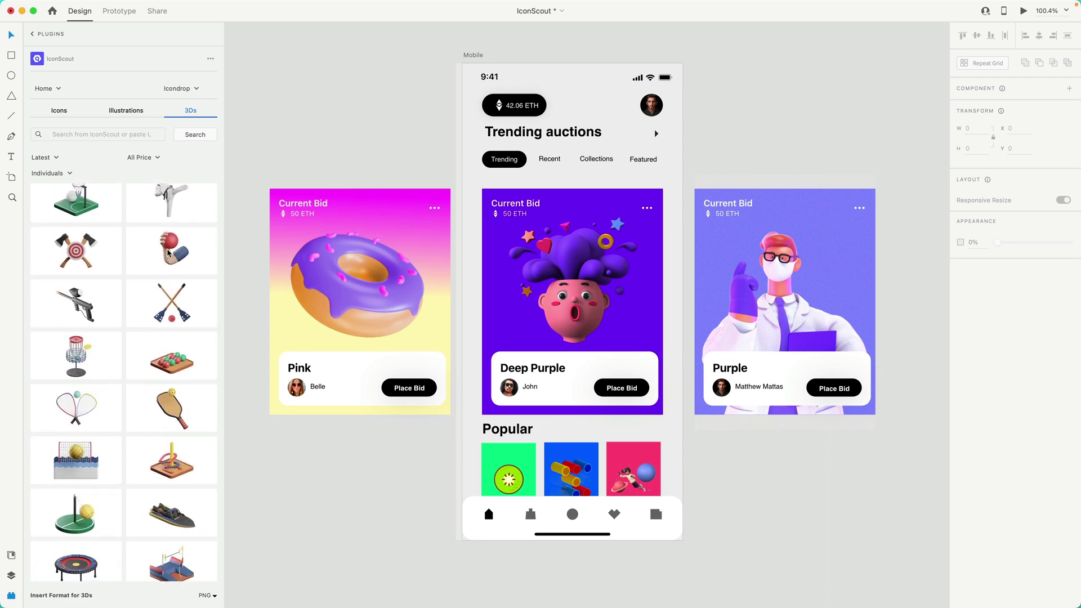
scroll(161, 264, "down", 3)
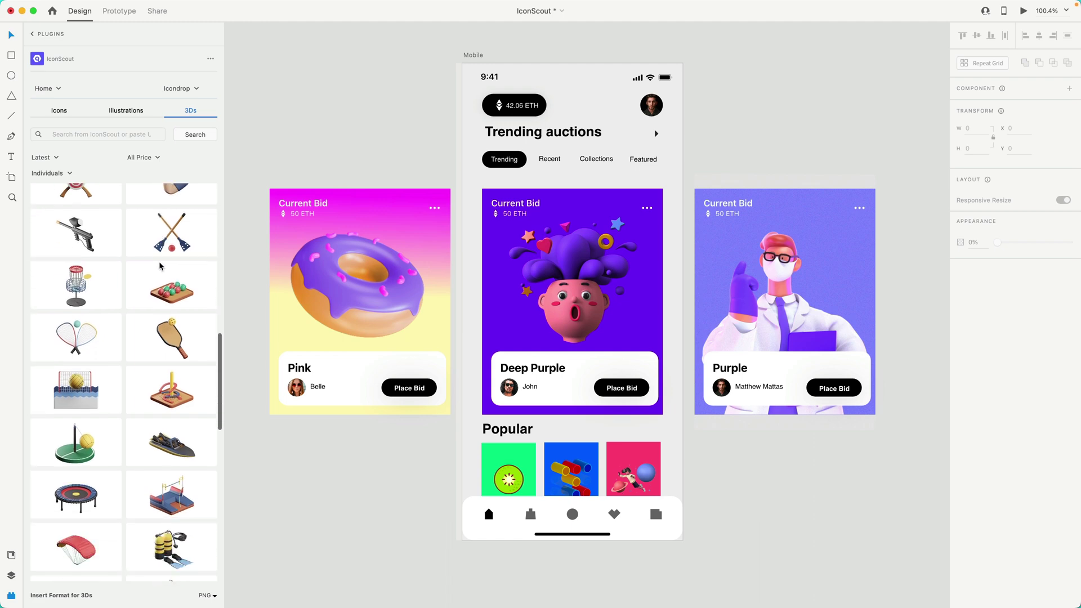
left_click_drag(180, 293, 345, 469)
scroll(378, 468, "down", 3)
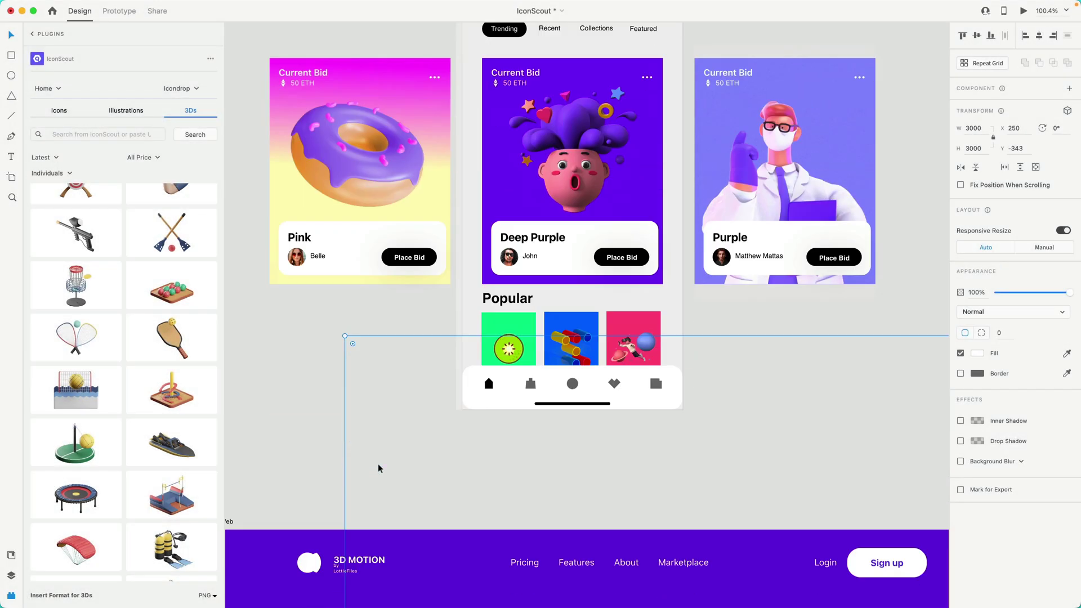
scroll(376, 462, "down", 5)
scroll(534, 508, "down", 3)
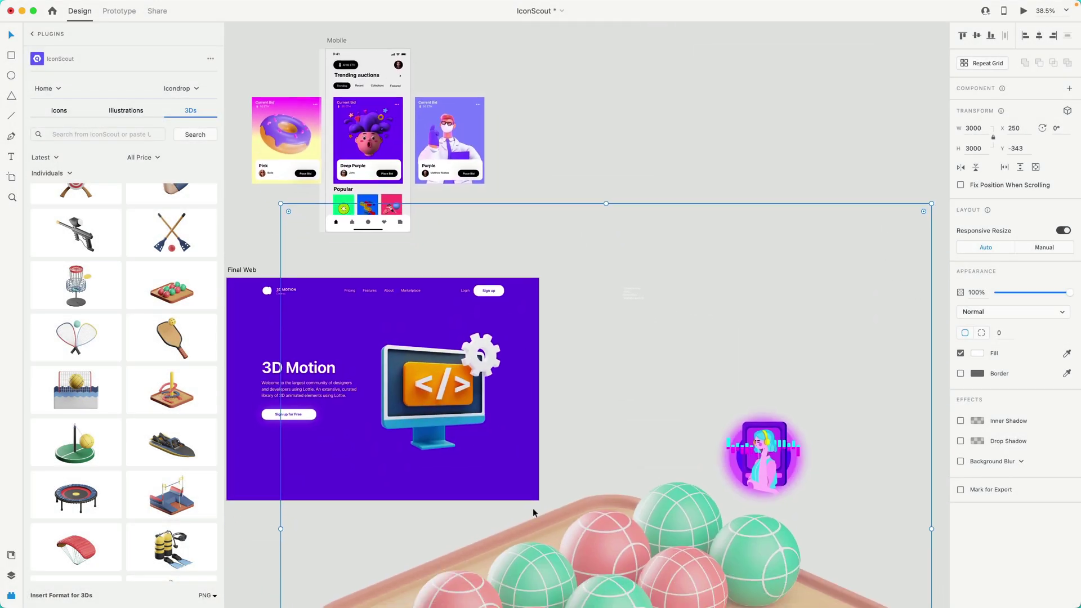
scroll(534, 508, "down", 3)
scroll(539, 490, "down", 2)
left_click_drag(538, 490, 677, 196)
scroll(801, 289, "up", 1)
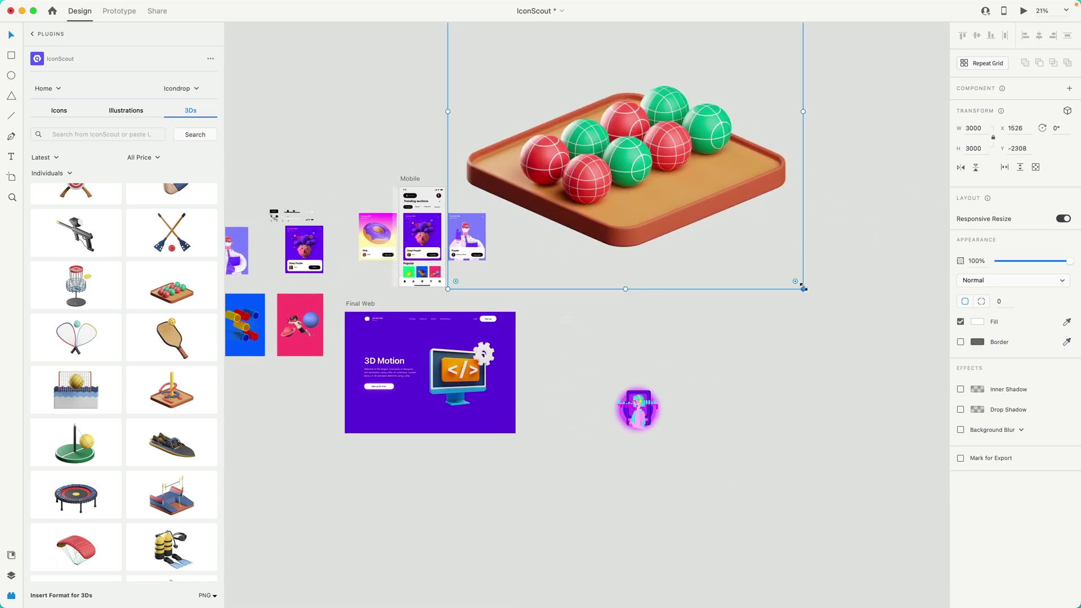
left_click_drag(803, 288, 550, 65)
scroll(569, 188, "up", 3)
scroll(570, 188, "left", 1)
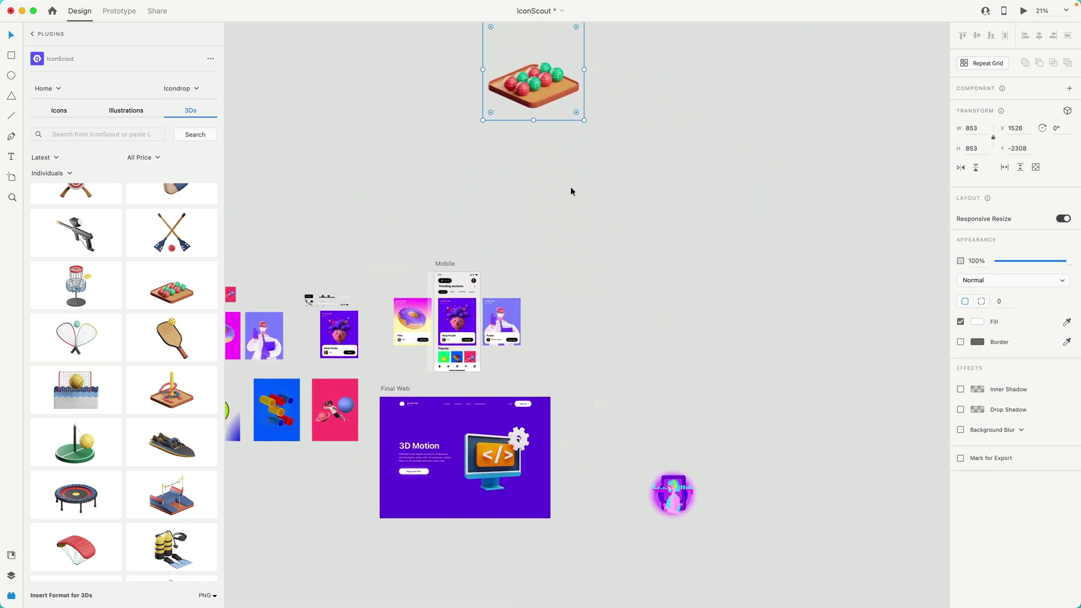
left_click_drag(538, 110, 563, 329)
scroll(512, 332, "up", 5)
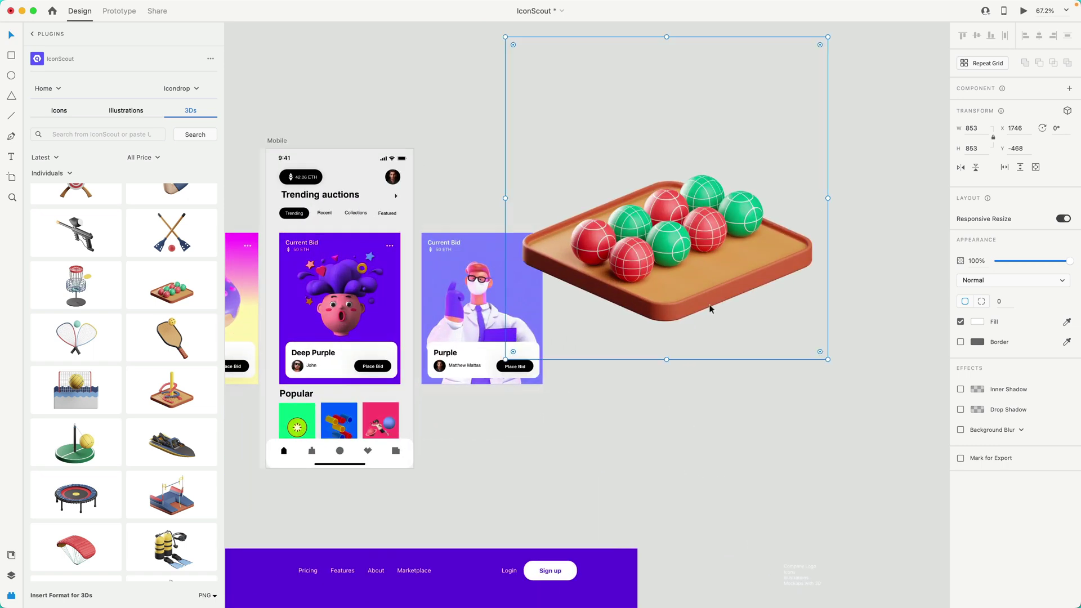
left_click_drag(827, 358, 636, 198)
Delete the man illustration inside the Purple card and center the pool-balls image in its place.
scroll(636, 199, "up", 2)
scroll(636, 199, "left", 2)
scroll(612, 219, "up", 3)
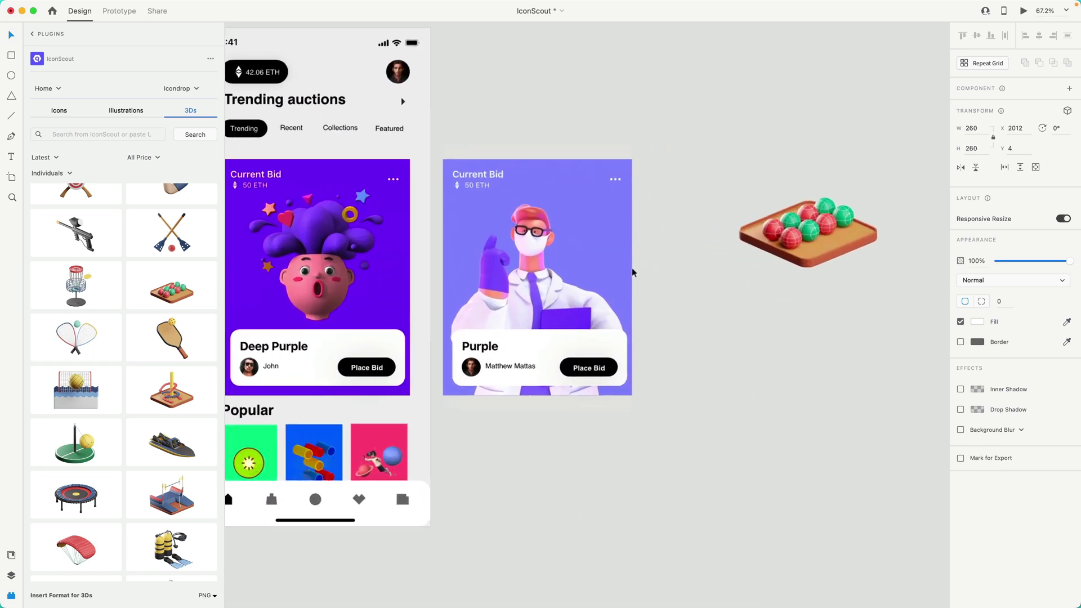
left_click(530, 286)
double_click(529, 286)
key("Delete")
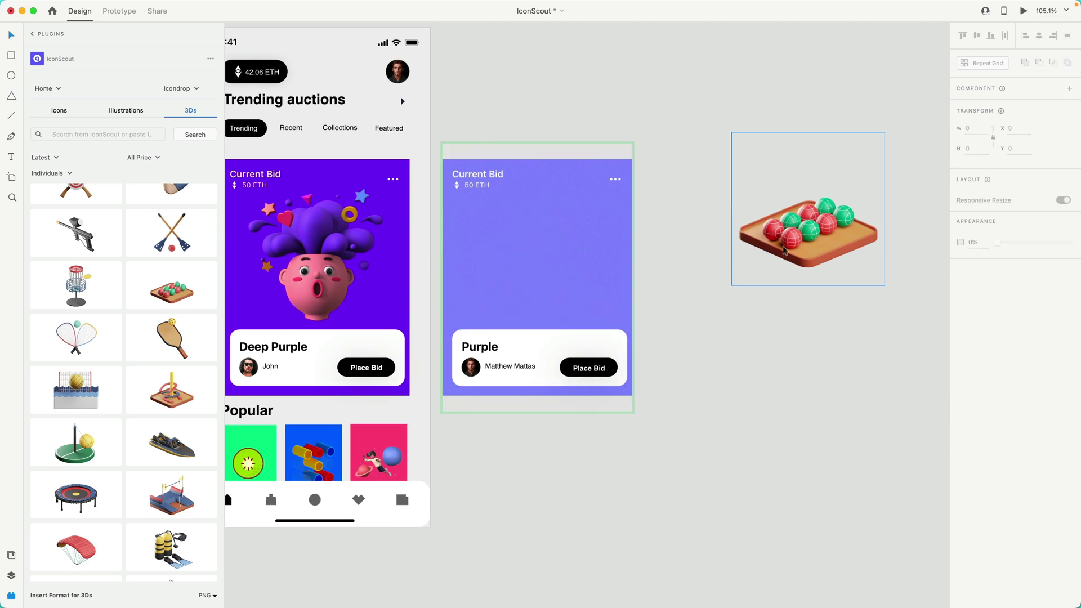
left_click_drag(791, 249, 524, 297)
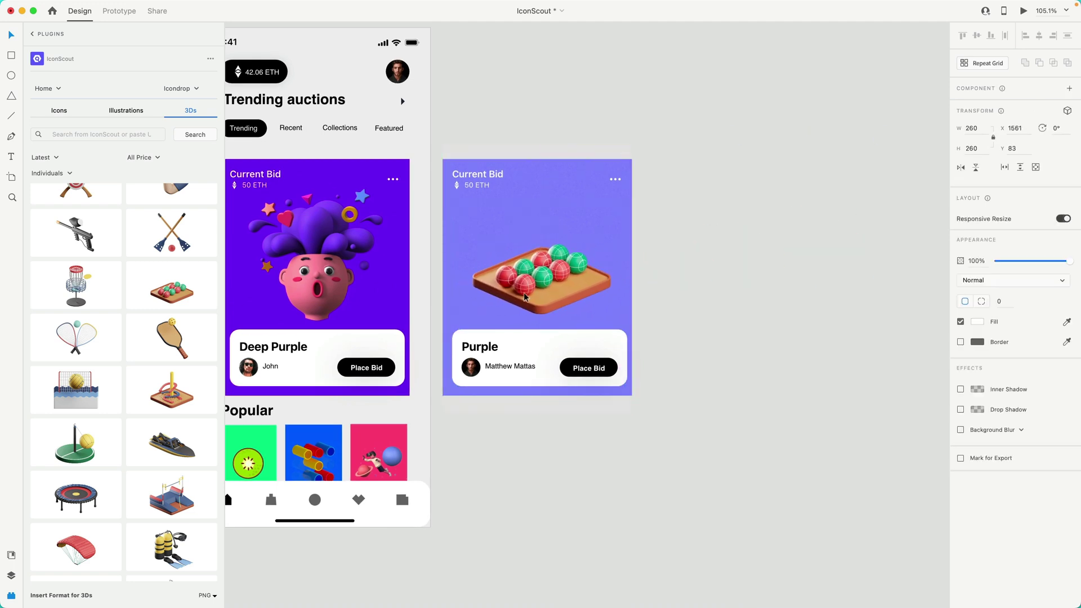
left_click_drag(618, 178, 633, 164)
left_click_drag(565, 272, 554, 282)
left_click(711, 284)
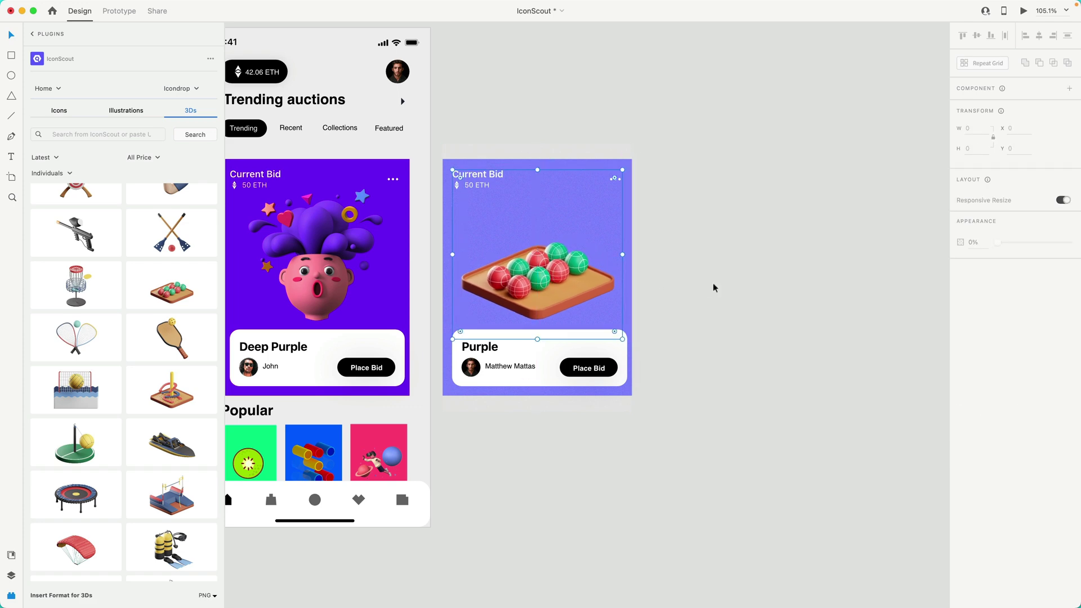
scroll(711, 285, "down", 2)
Drag IconScout's diamond and house icons and a people illustration onto the canvas.
scroll(711, 285, "left", 5)
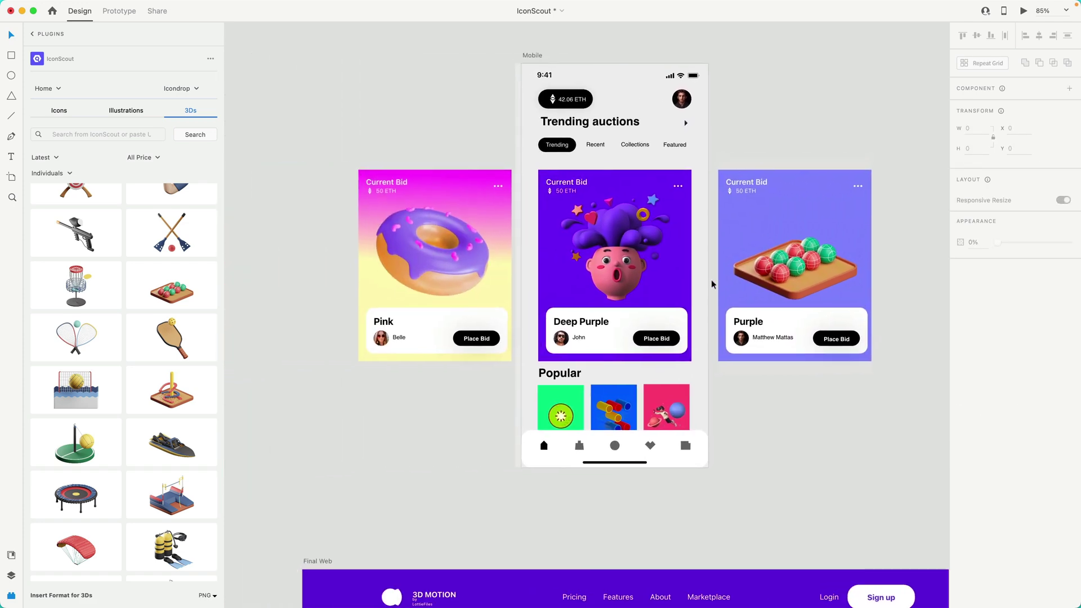
left_click(61, 113)
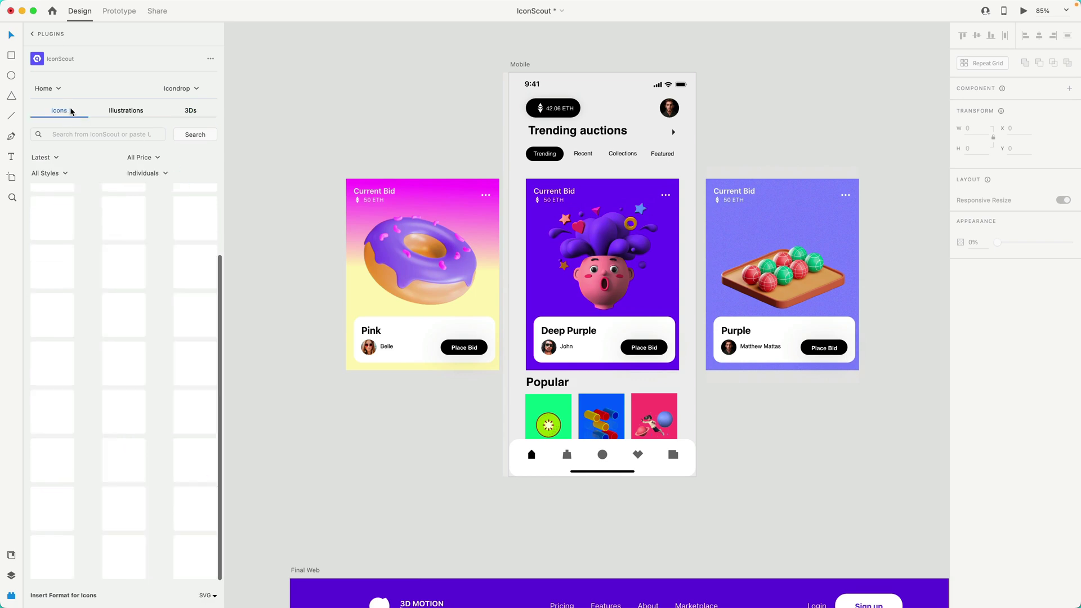
left_click(120, 112)
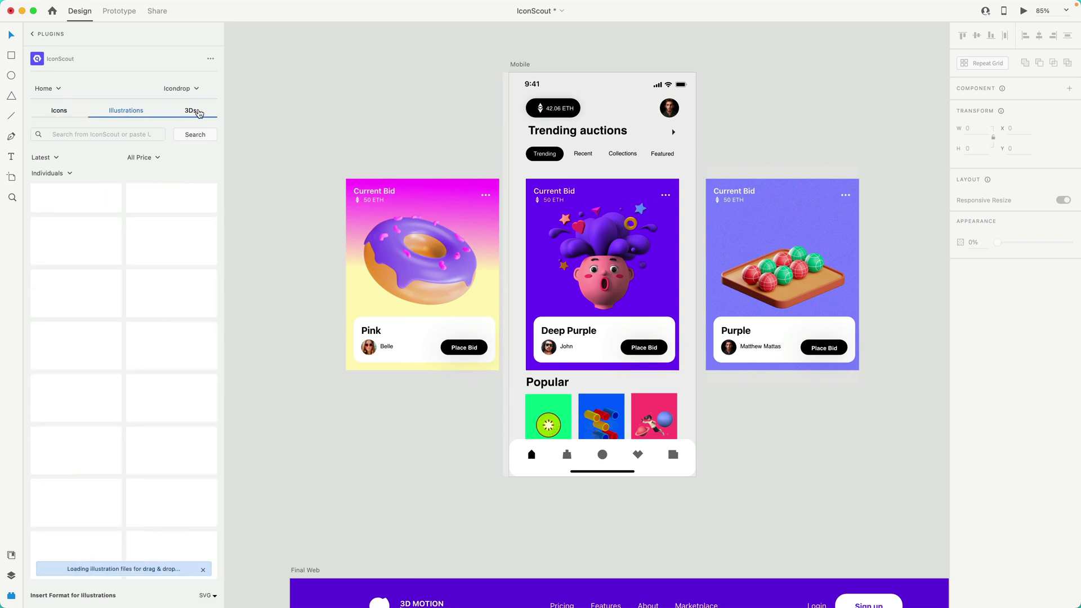
left_click(68, 117)
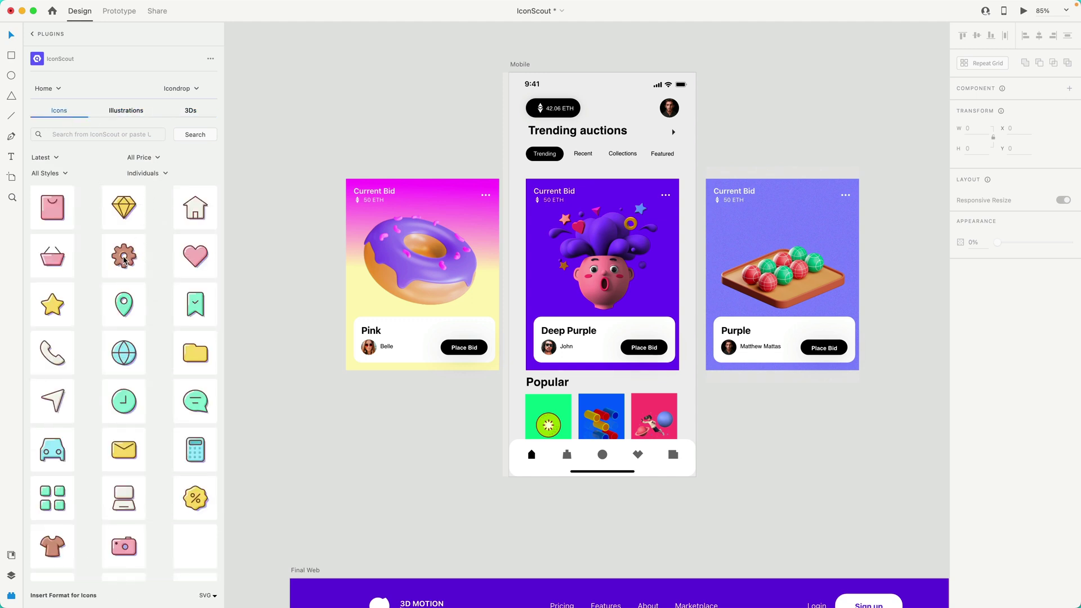
left_click_drag(126, 206, 344, 143)
left_click_drag(197, 207, 441, 114)
left_click(126, 110)
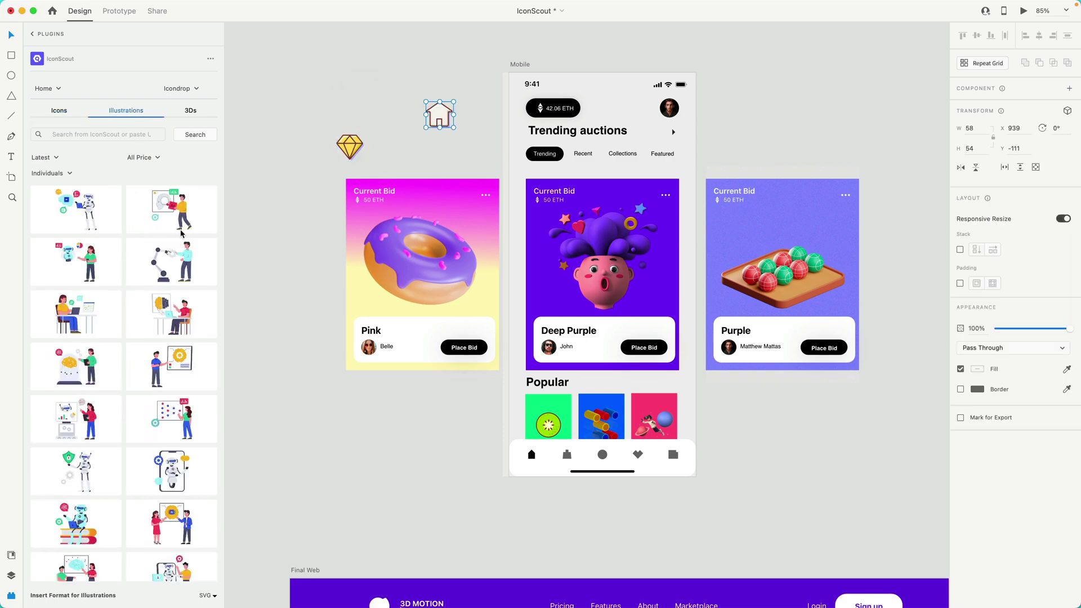
left_click_drag(181, 222, 282, 397)
In Figma, search Community for 'iconscout', install the Iconscout plugin, and return to the IconScout file.
key("ctrl+Up")
left_click(208, 324)
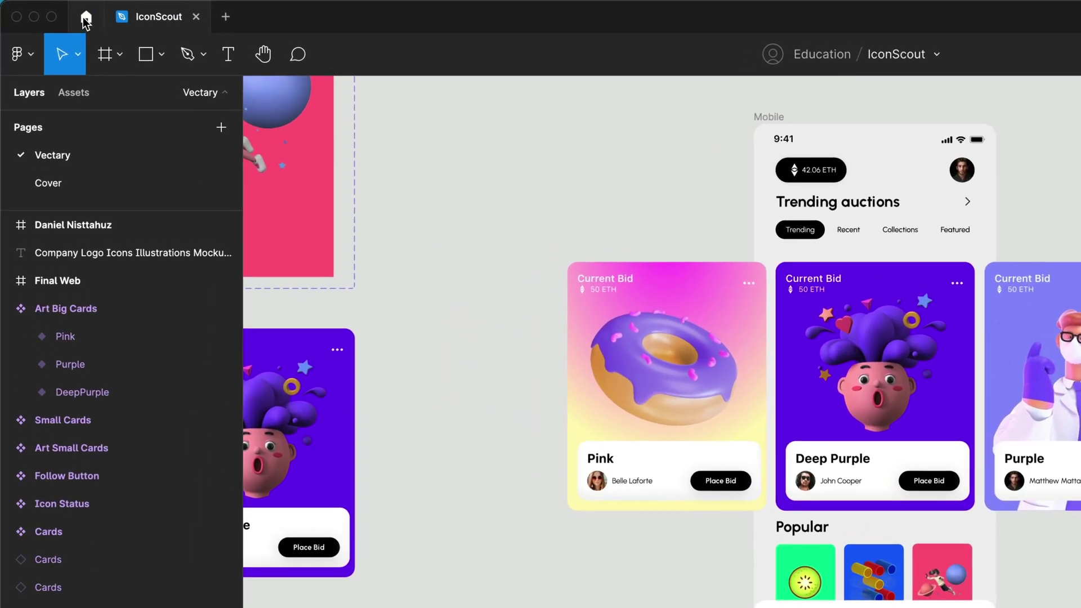
left_click(85, 15)
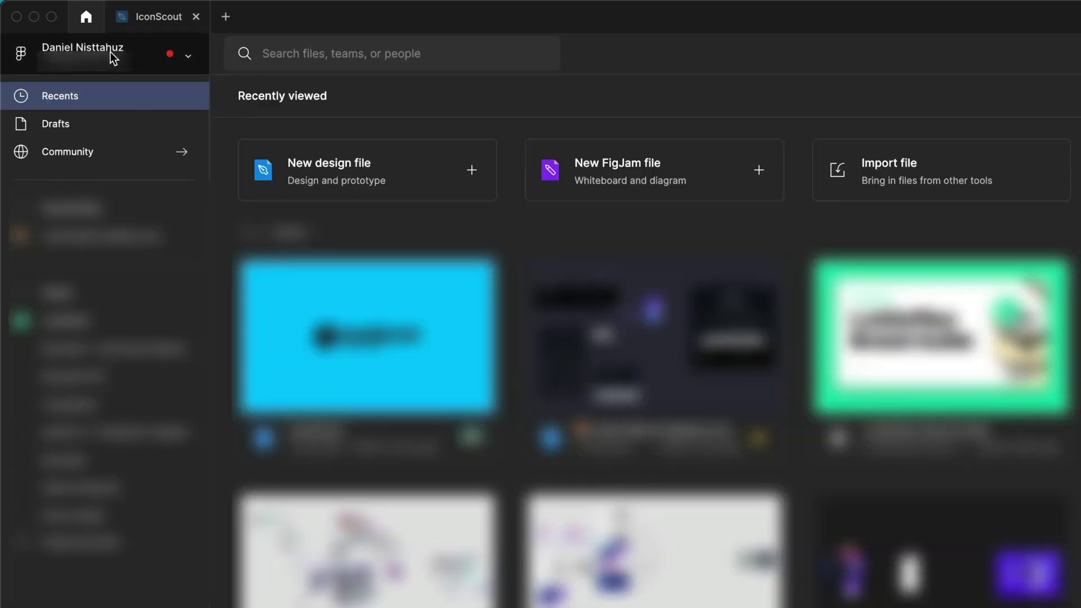
left_click(96, 150)
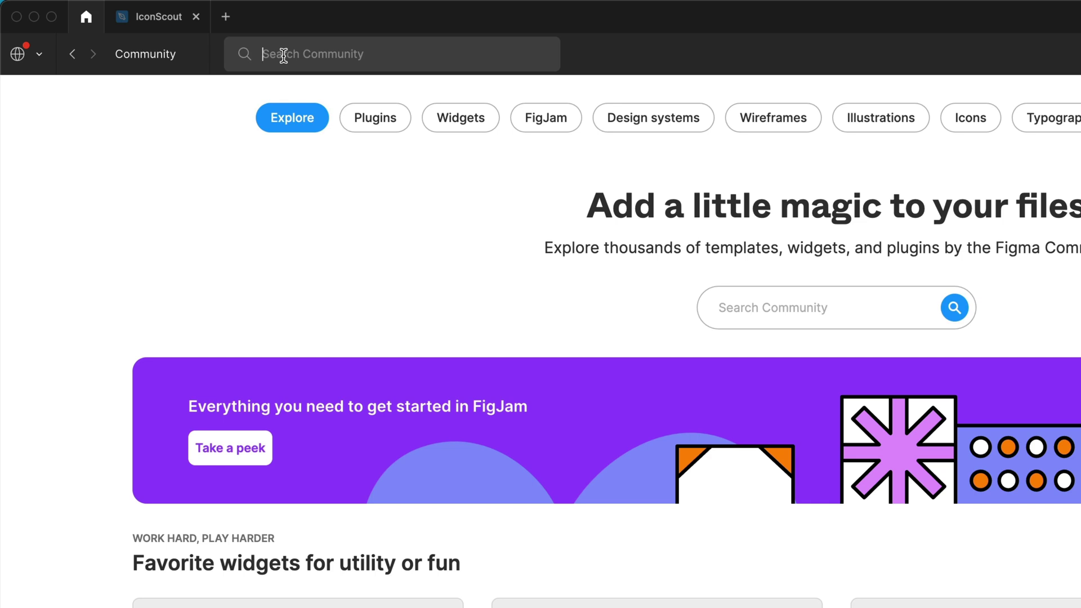
type("iconscout")
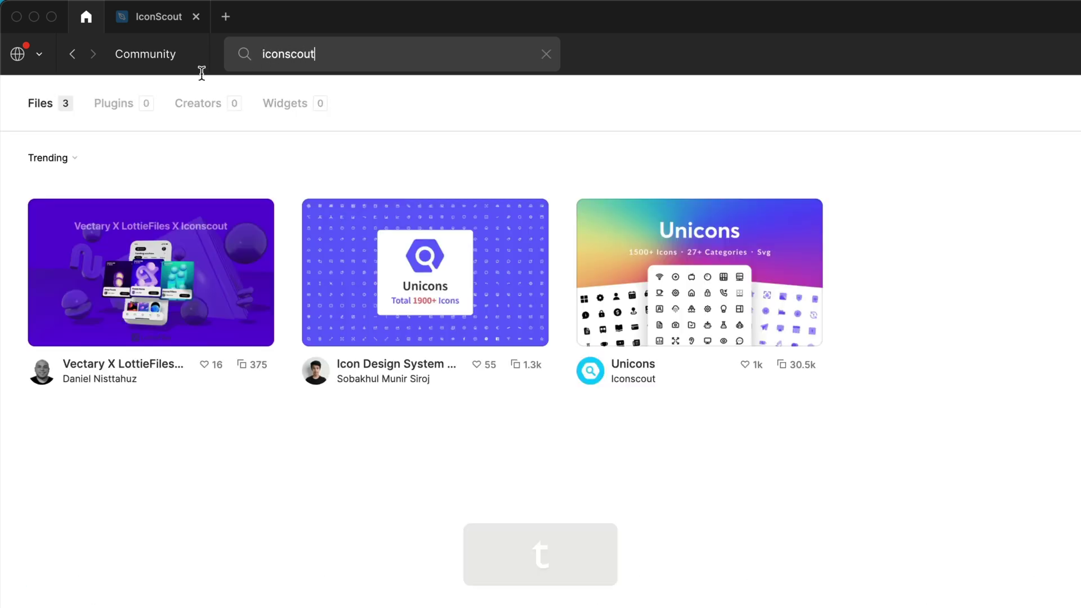
left_click(101, 86)
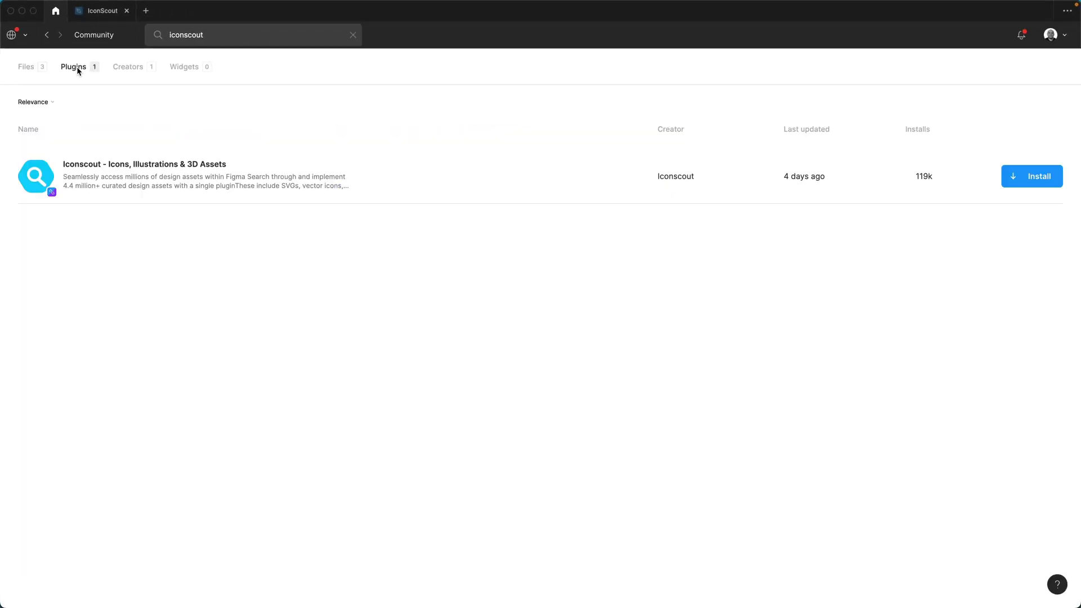
left_click(1027, 184)
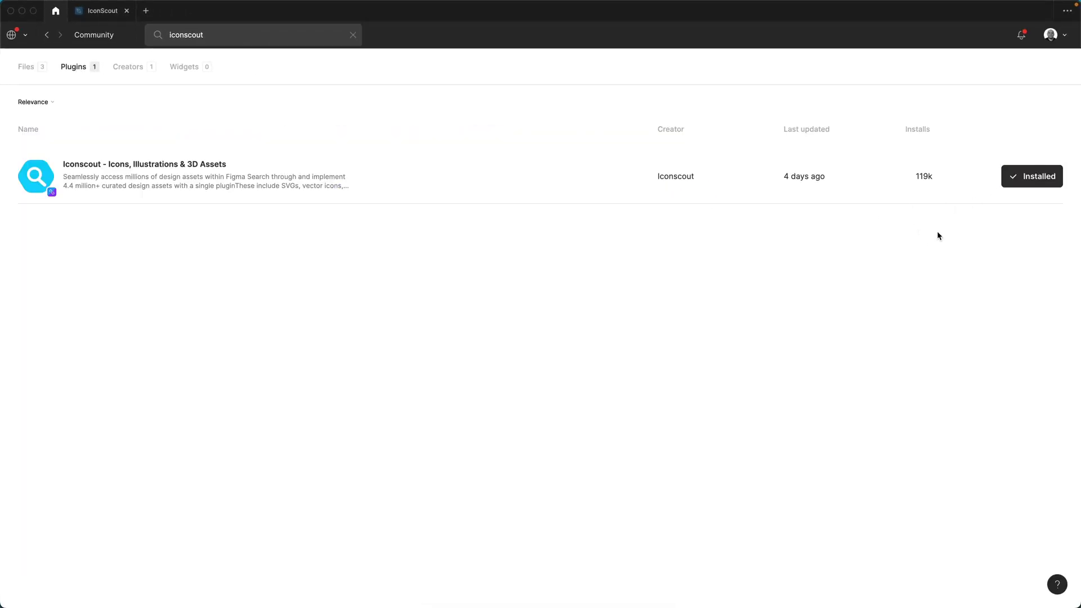
left_click(99, 11)
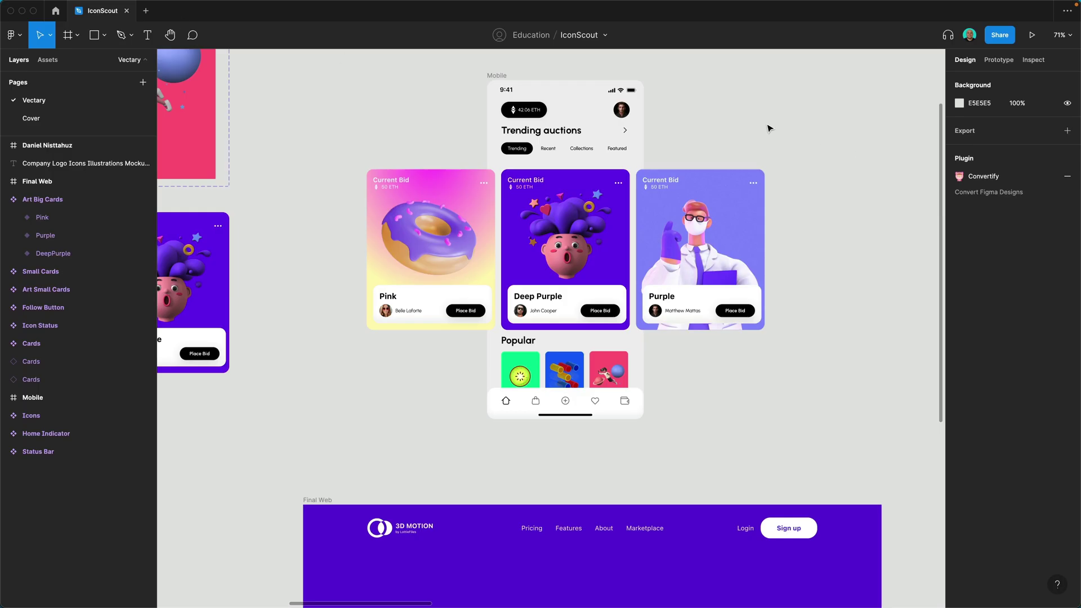
Run the Iconscout plugin from the canvas Plugins menu and place its window beside the Mobile design.
right_click(813, 146)
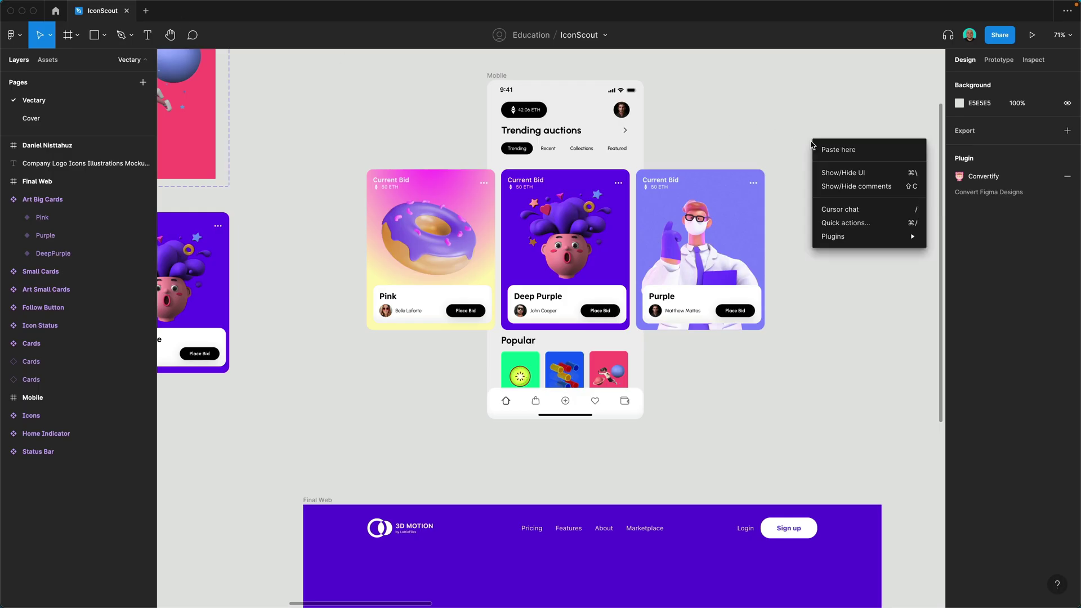
mouse_move(871, 241)
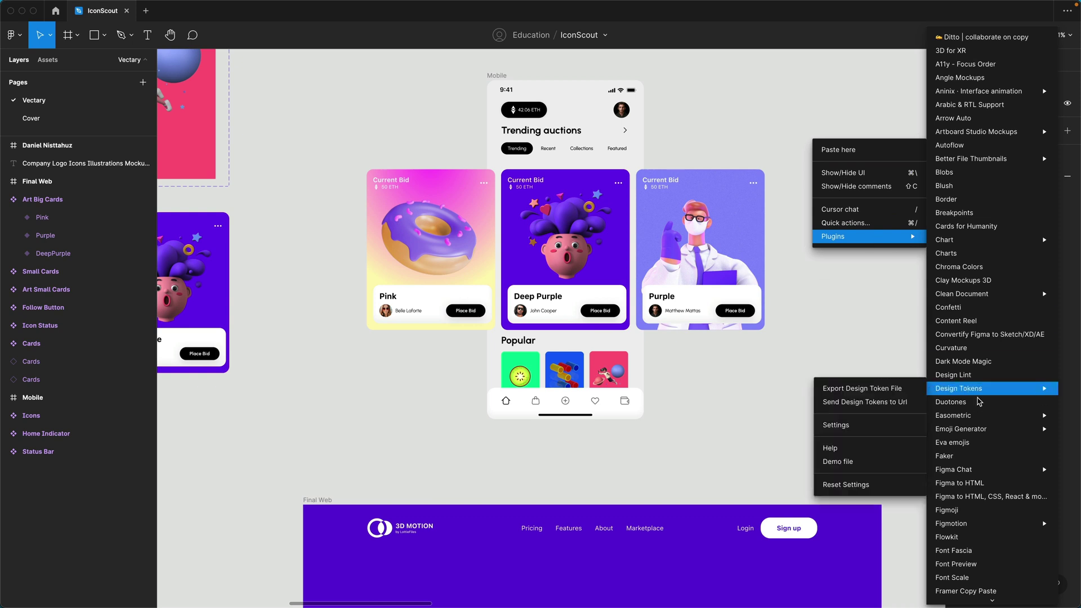
mouse_move(981, 434)
scroll(982, 428, "down", 8)
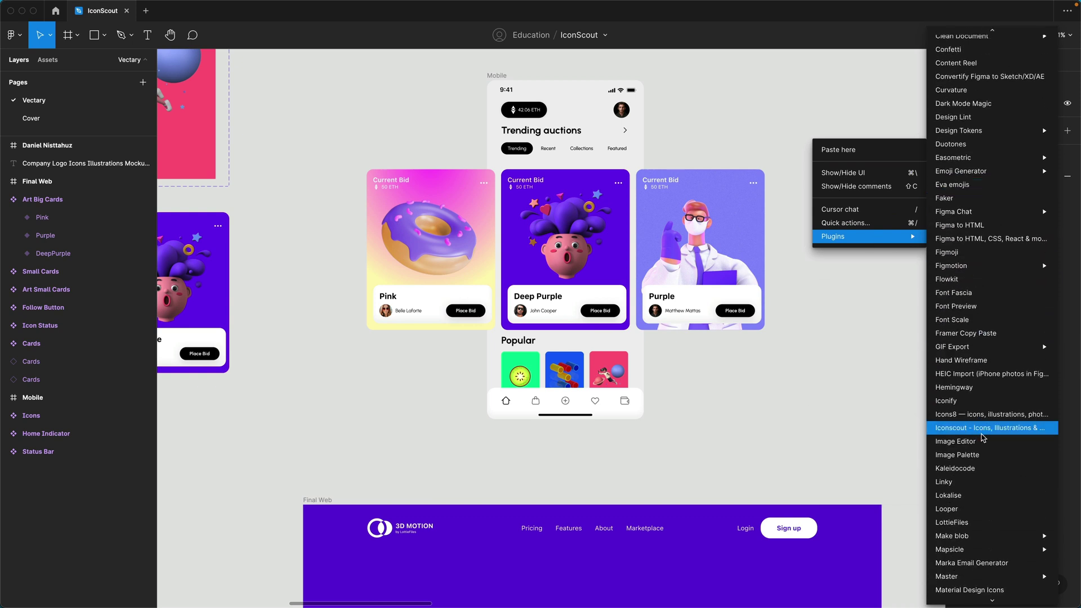
left_click(953, 404)
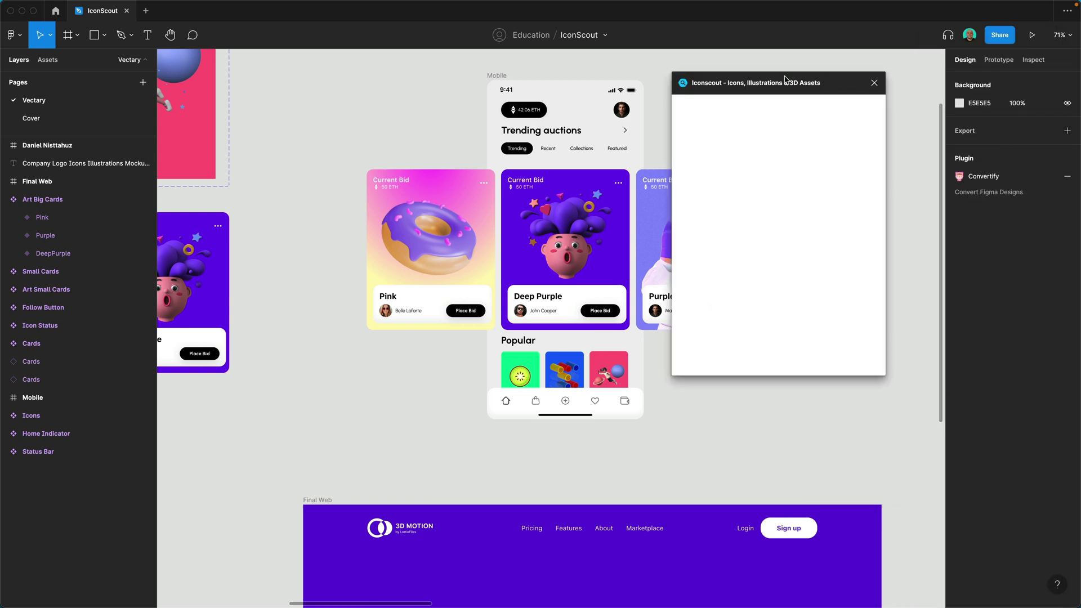
left_click_drag(786, 79, 754, 130)
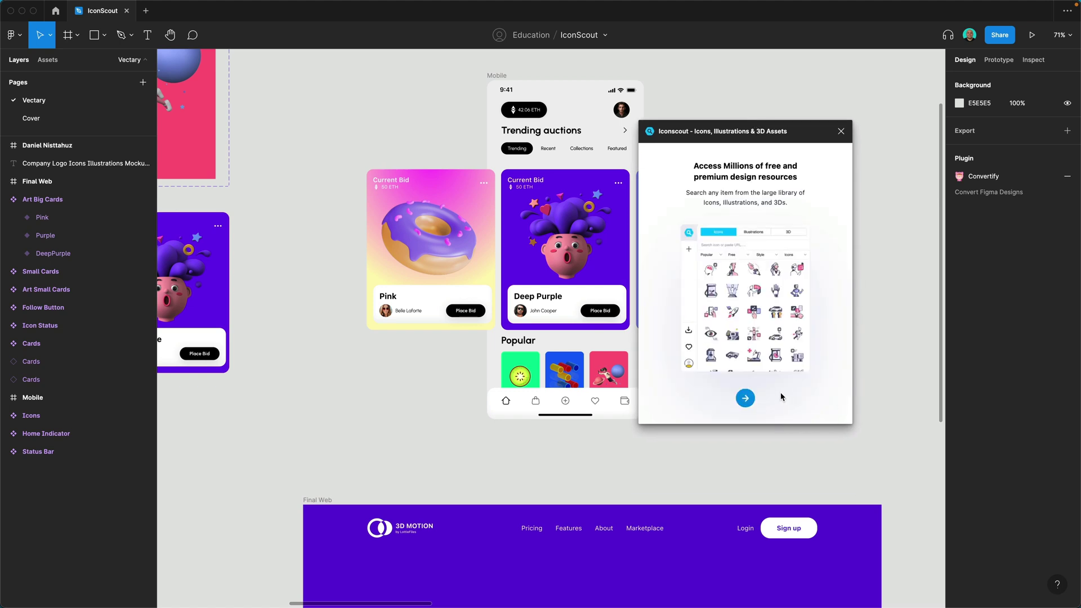
Go through the plugin's intro slides to reach the 3Ds asset browser.
left_click(746, 399)
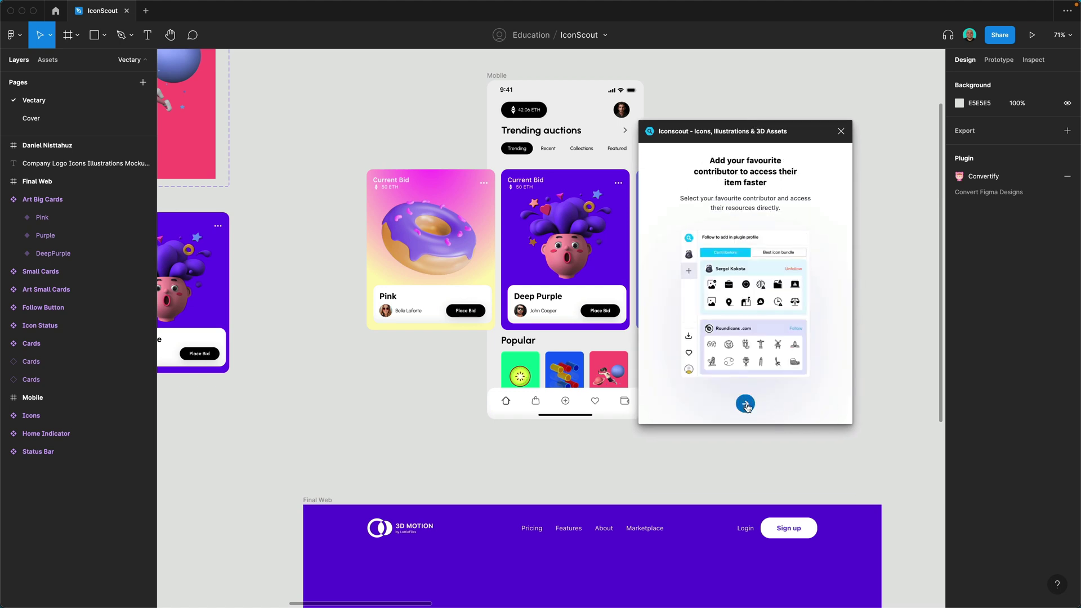
left_click(747, 405)
left_click(749, 400)
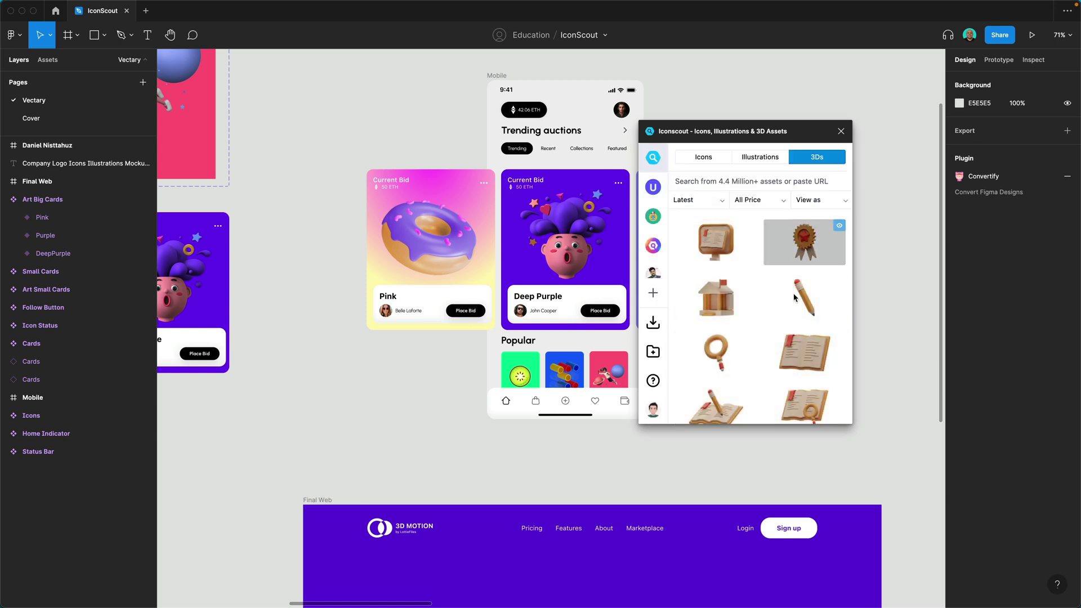
scroll(786, 324, "down", 5)
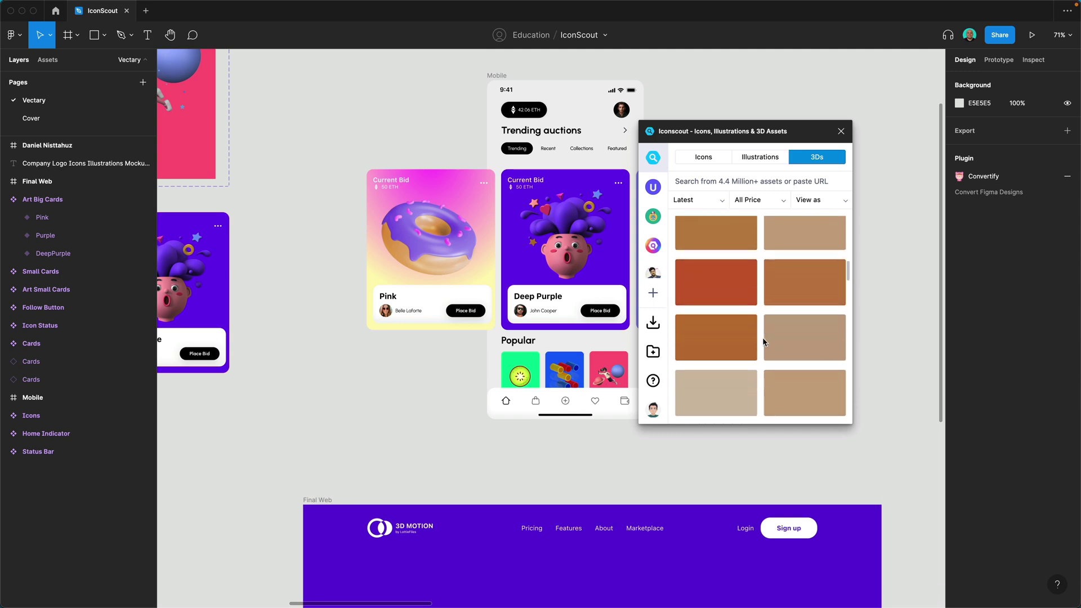
scroll(762, 337, "down", 3)
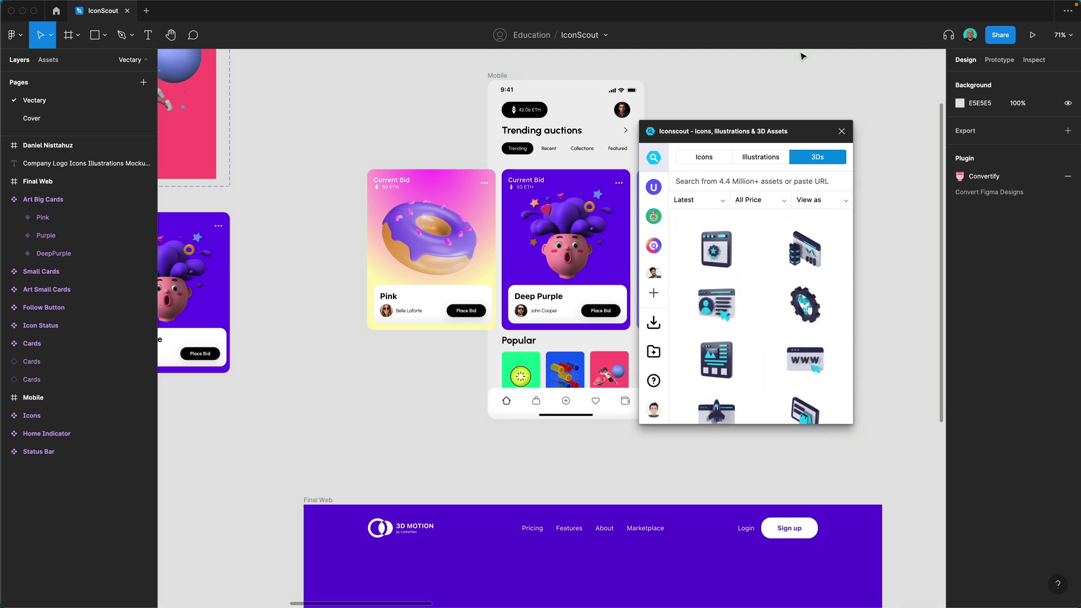
Switch to the Canva #motioniseverything post and find the IconScout app with an 'iconscout' app search.
key("ctrl+Up")
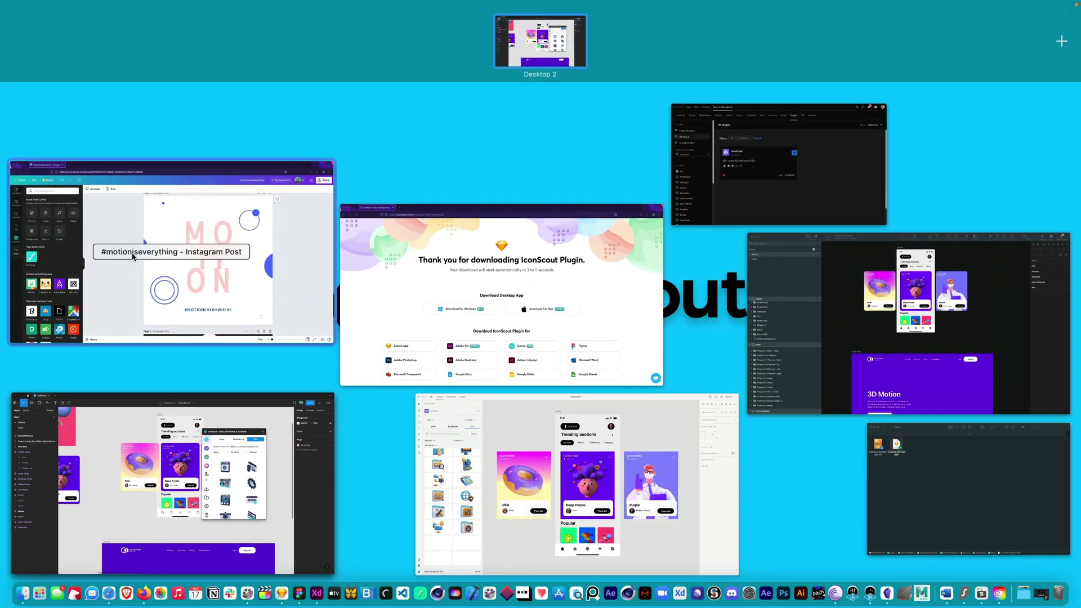
left_click(141, 255)
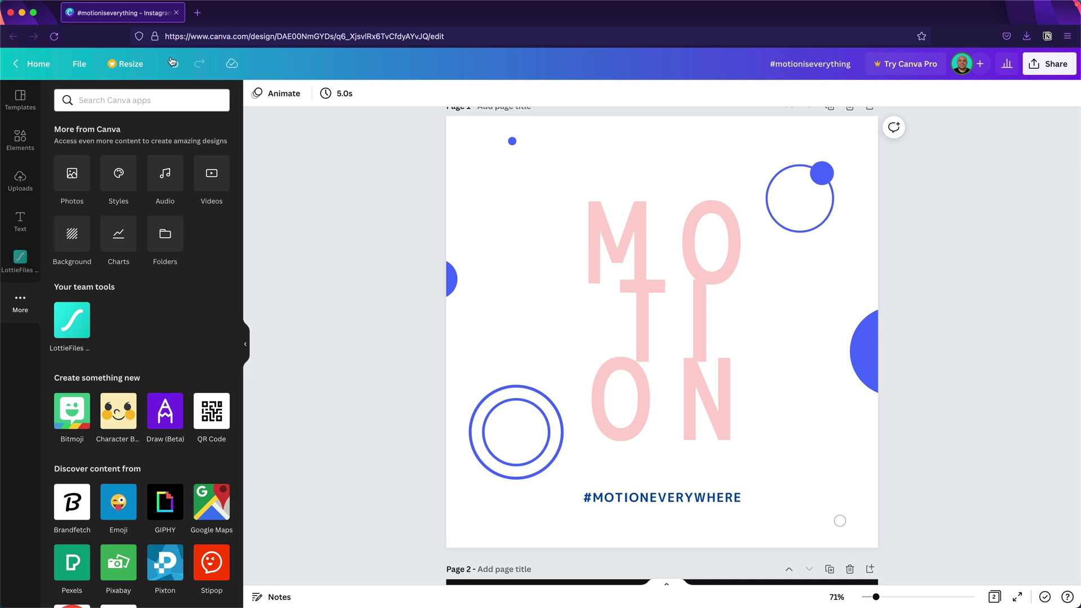
scroll(167, 399, "down", 4)
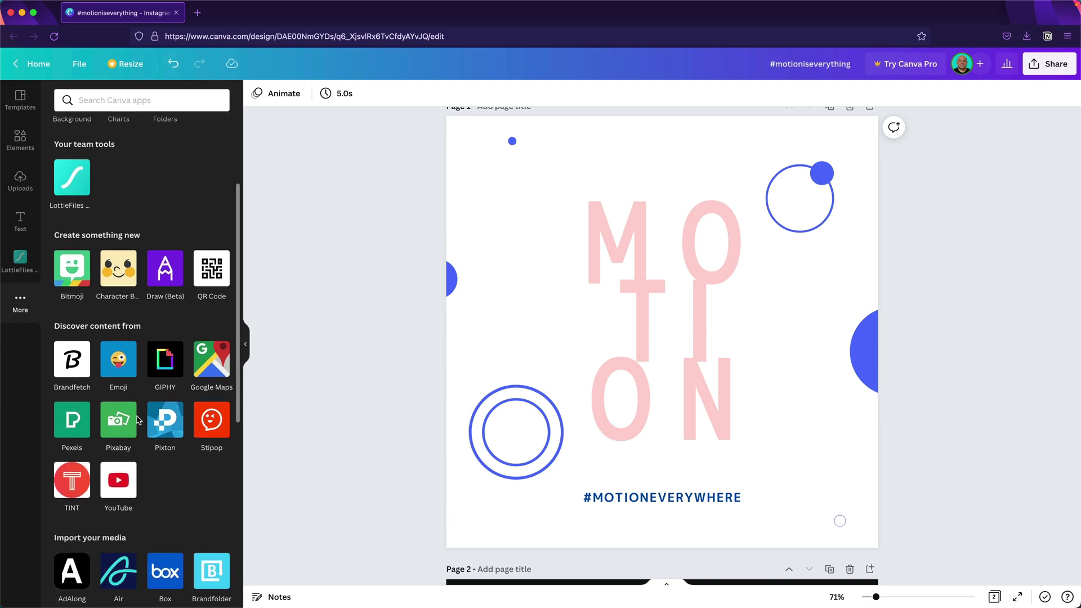
scroll(135, 388, "down", 2)
scroll(136, 389, "up", 6)
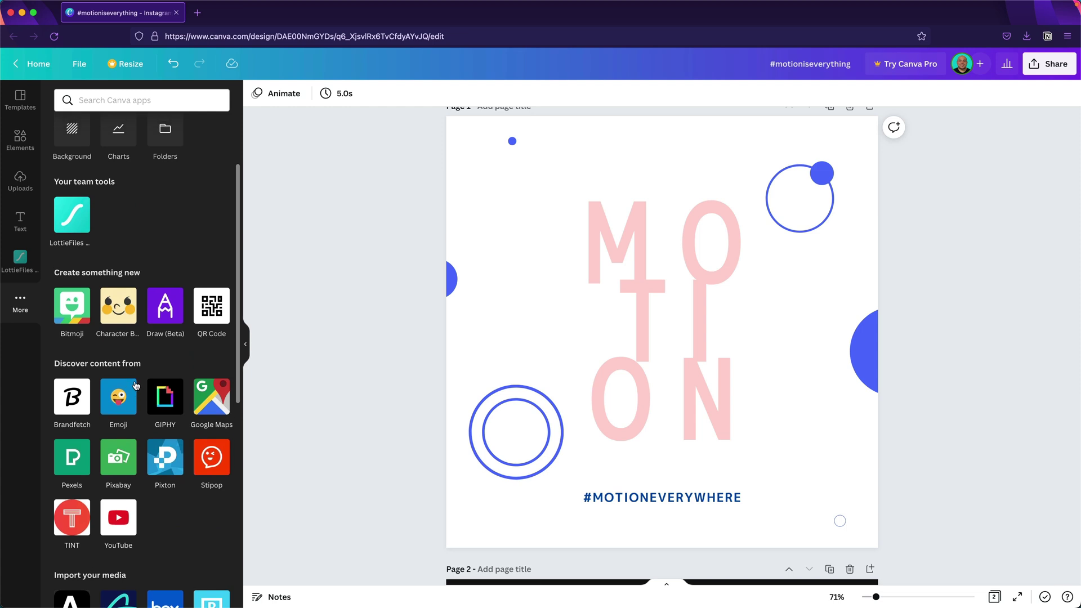
left_click(153, 101)
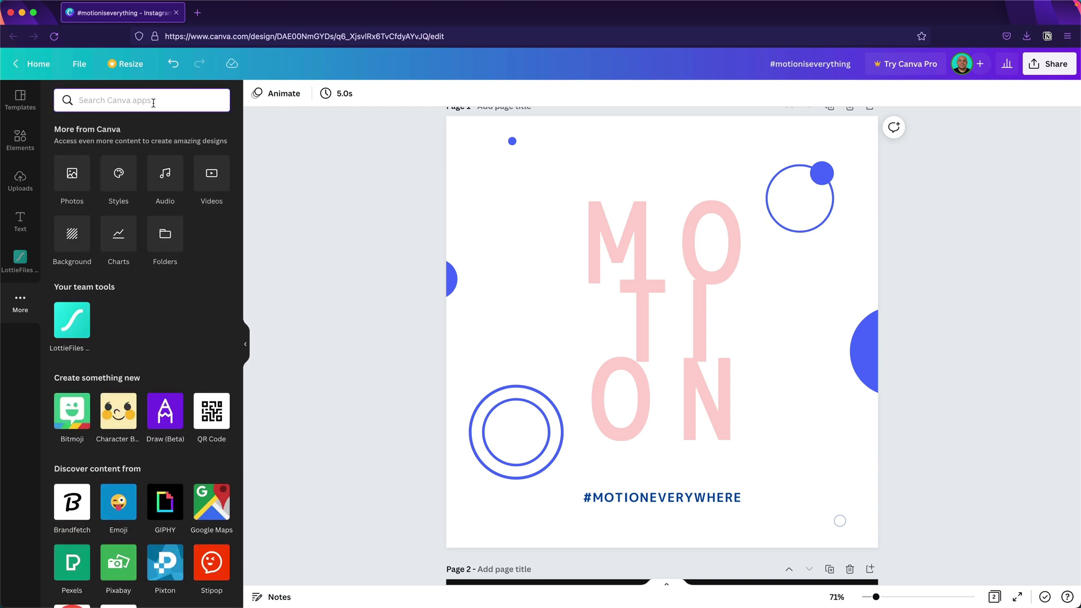
type("iconscout")
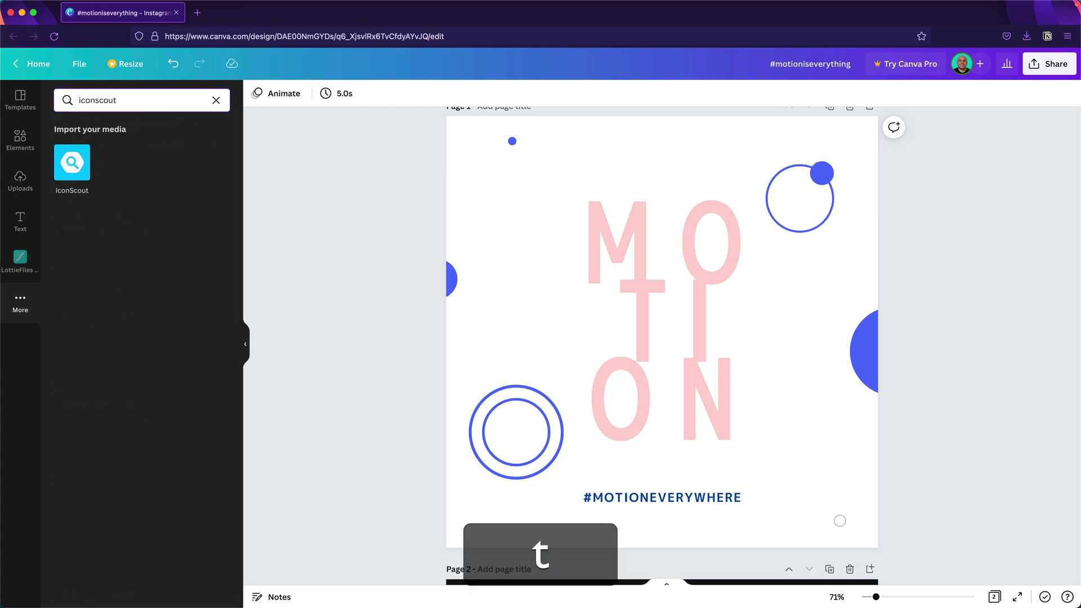
left_click(75, 172)
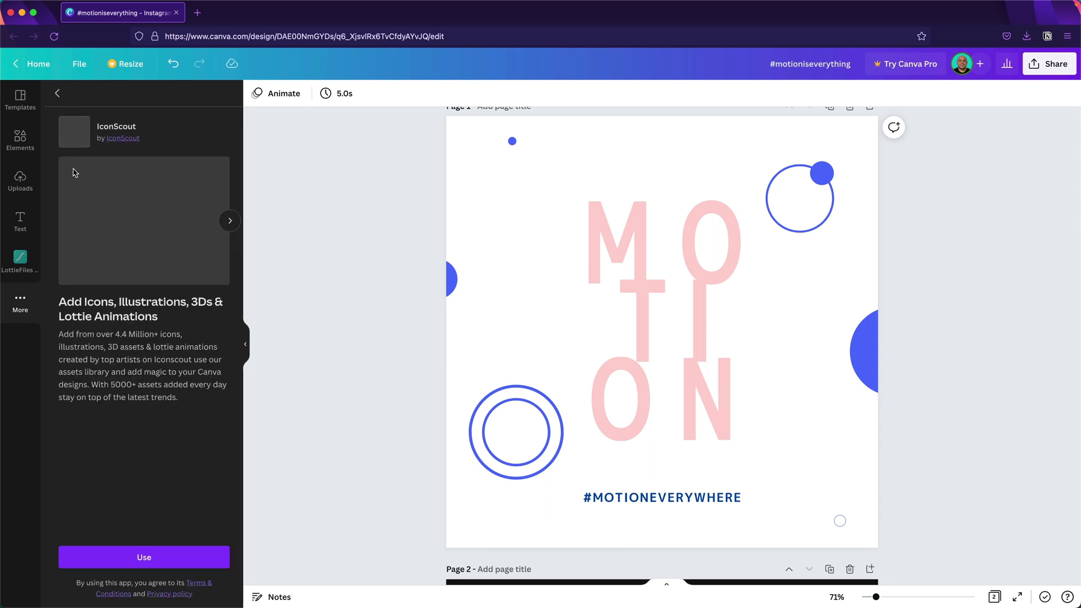
Use the IconScout app and connect the account by granting access in the login pop-up.
left_click(174, 557)
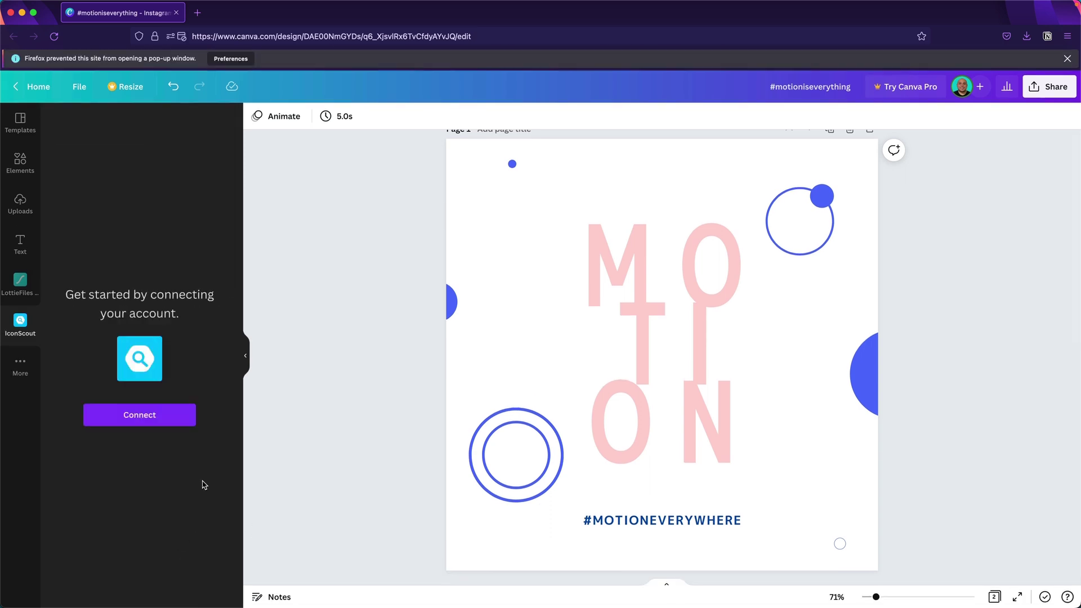
left_click(144, 415)
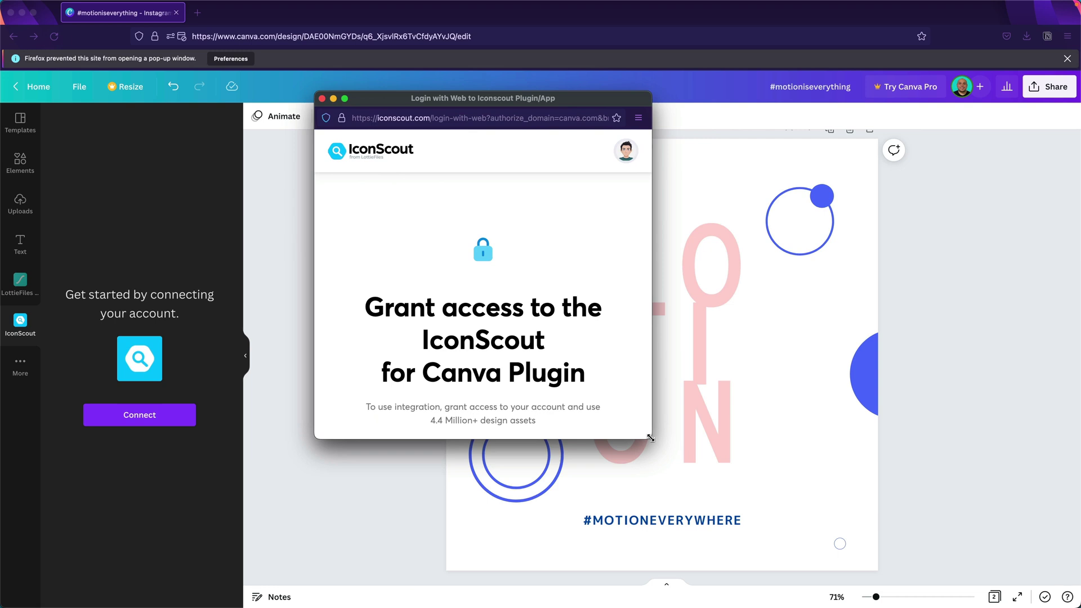
left_click_drag(651, 438, 854, 544)
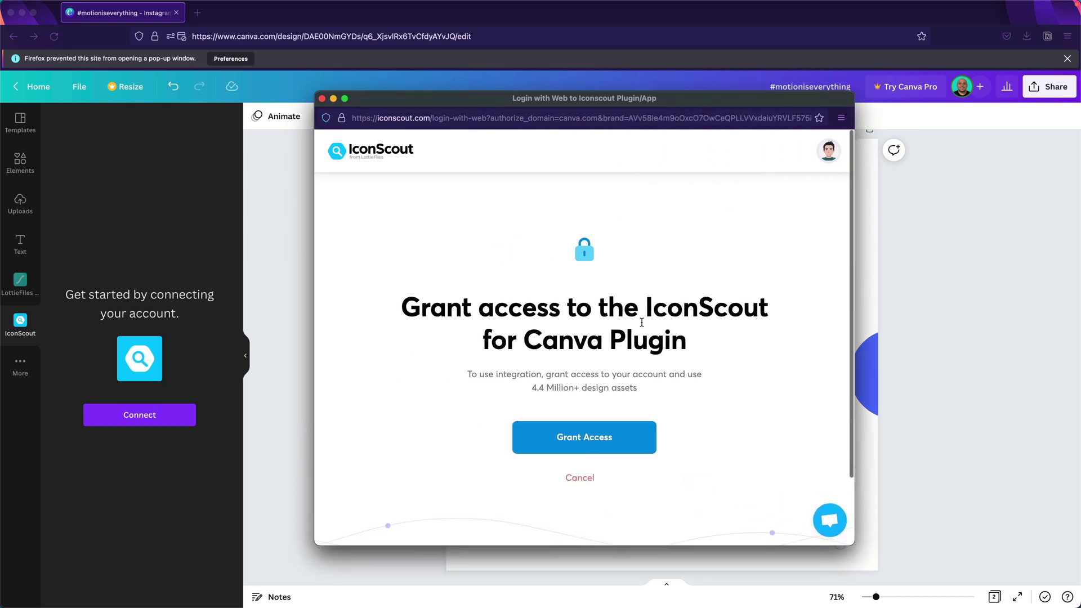
left_click(583, 443)
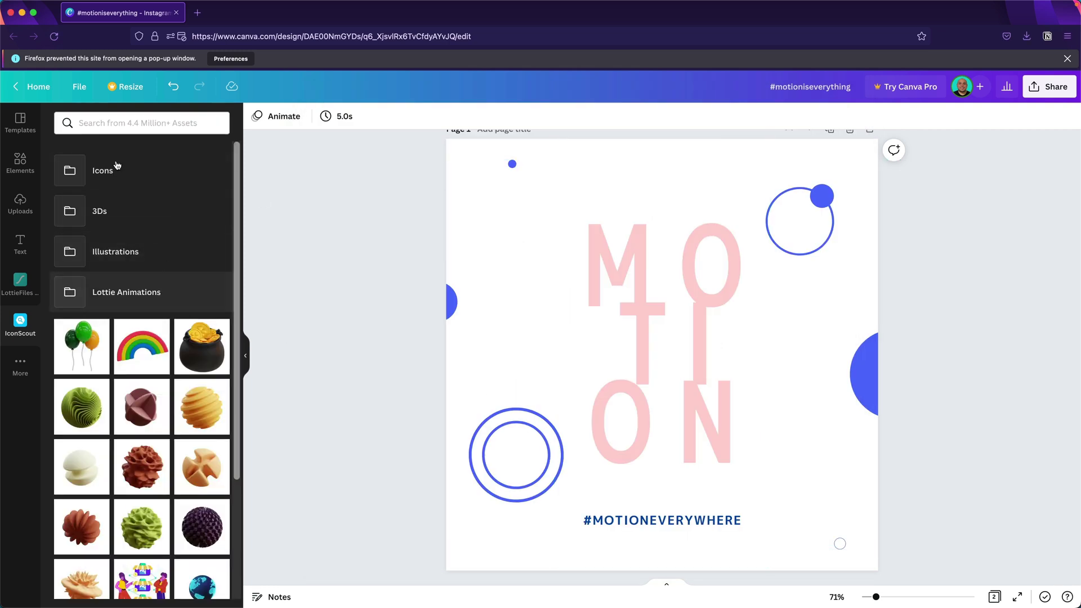
Browse the Icons folder of the IconScout asset library.
left_click(126, 177)
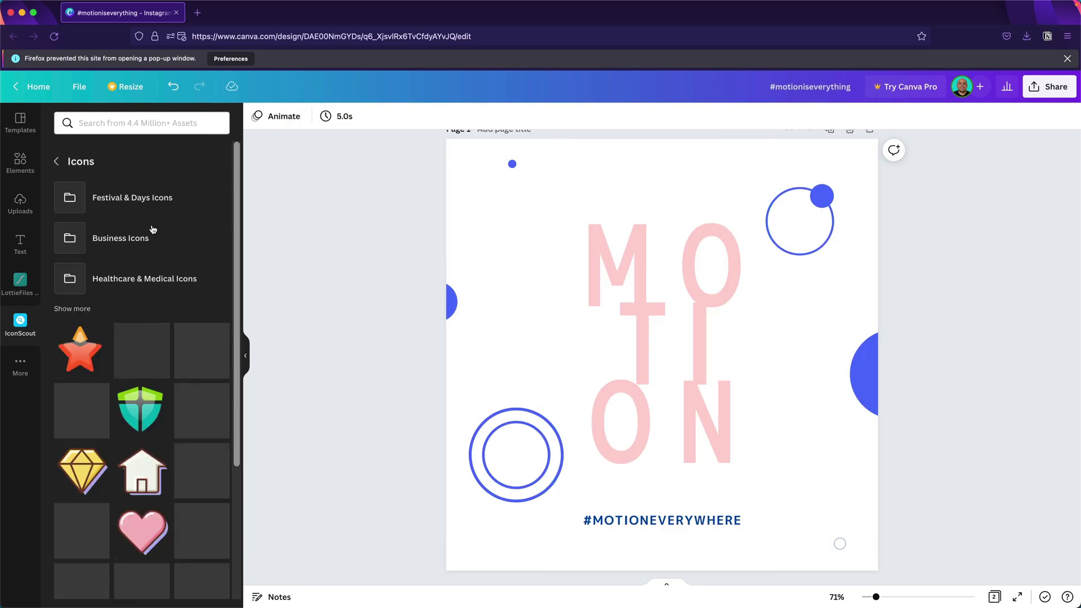
scroll(152, 376, "down", 5)
scroll(153, 373, "down", 4)
scroll(172, 360, "up", 5)
scroll(175, 356, "up", 2)
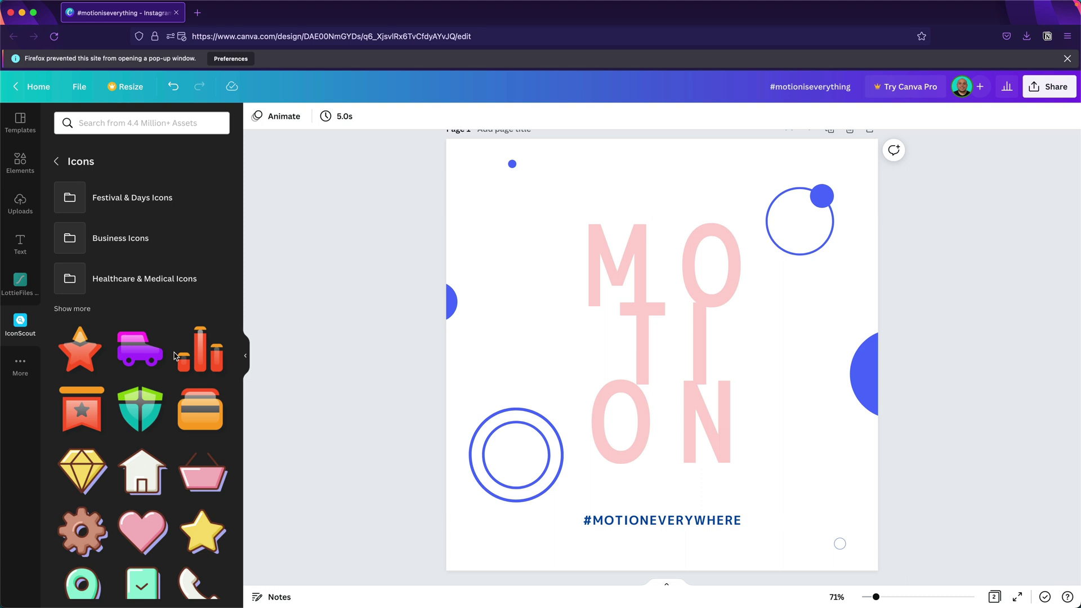